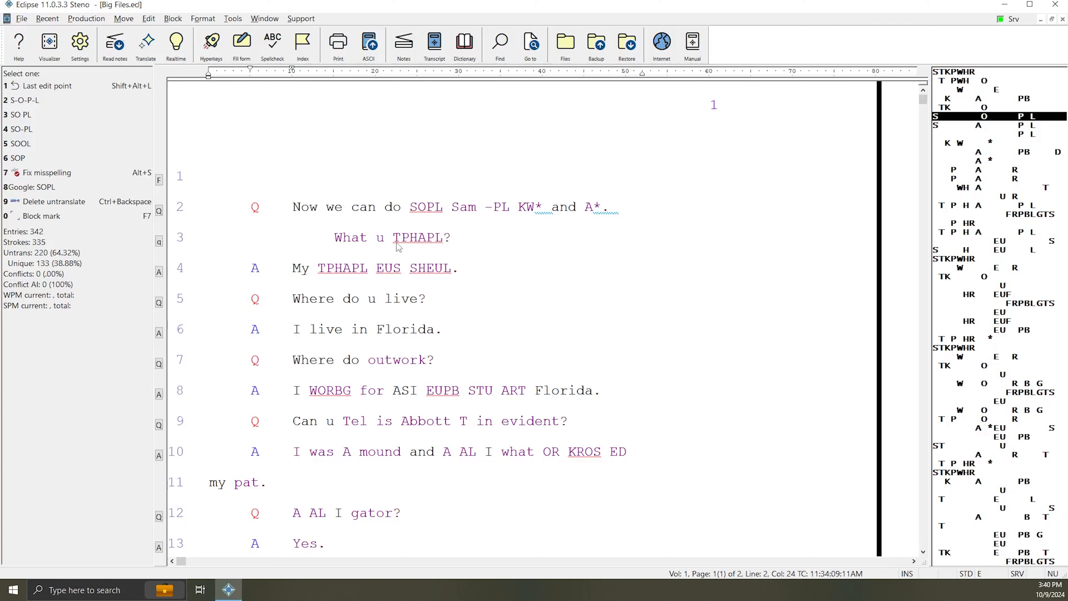
Define the untranslated SOPL on line 2 as "some" in the main dictionary with Suggestions turned off.
key("ctrl+d")
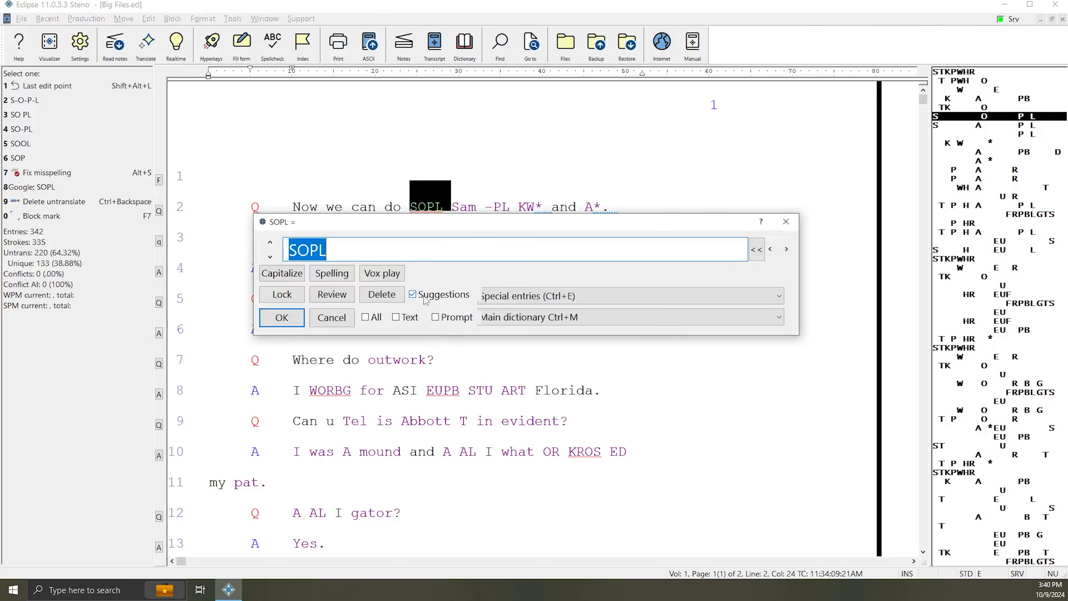
left_click(440, 296)
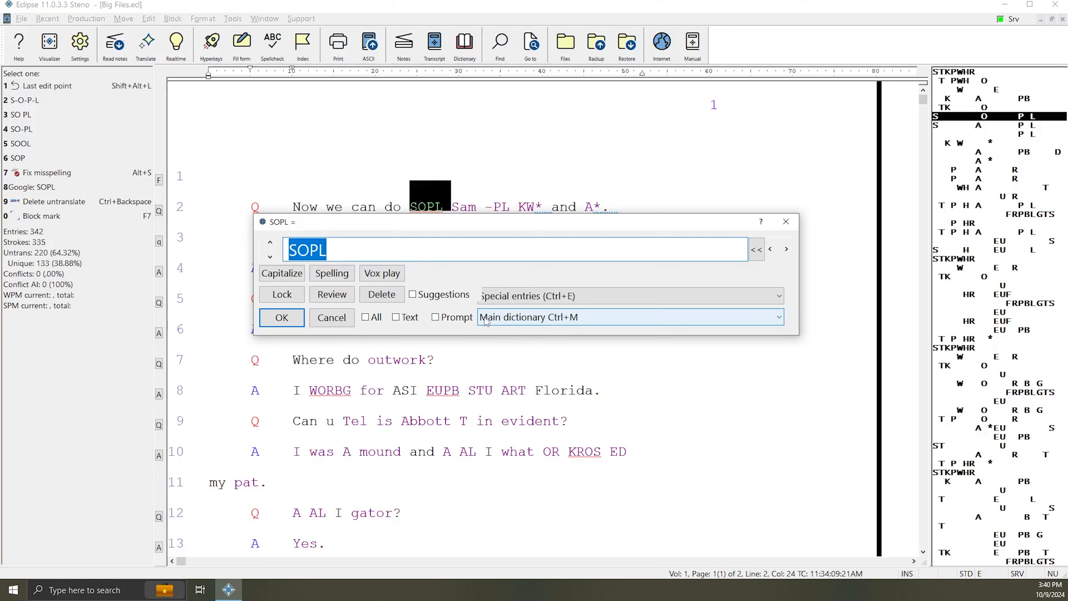
type("some")
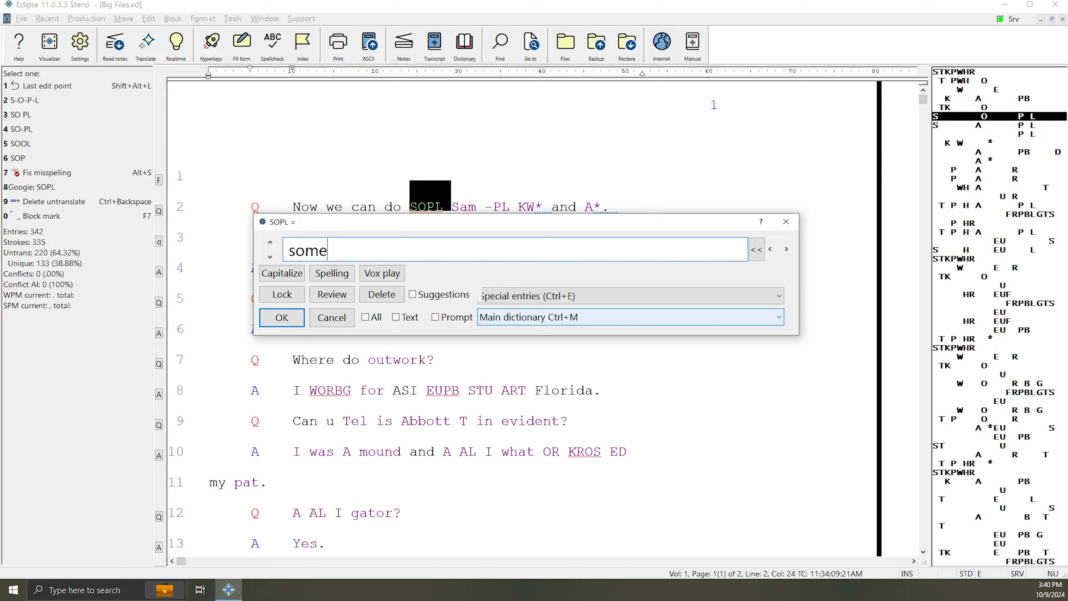
key("Return")
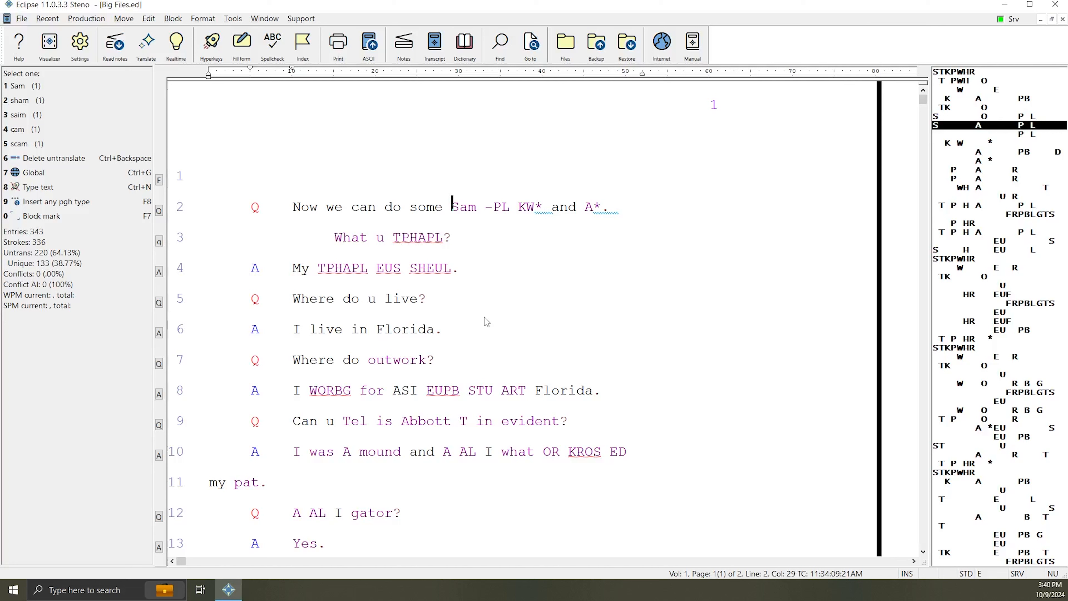
Redefine SOPL as "some" with Suggestions turned on, and enable Misstrokes in the additional entry suggestions.
key("ctrl+Left")
key("ctrl+g")
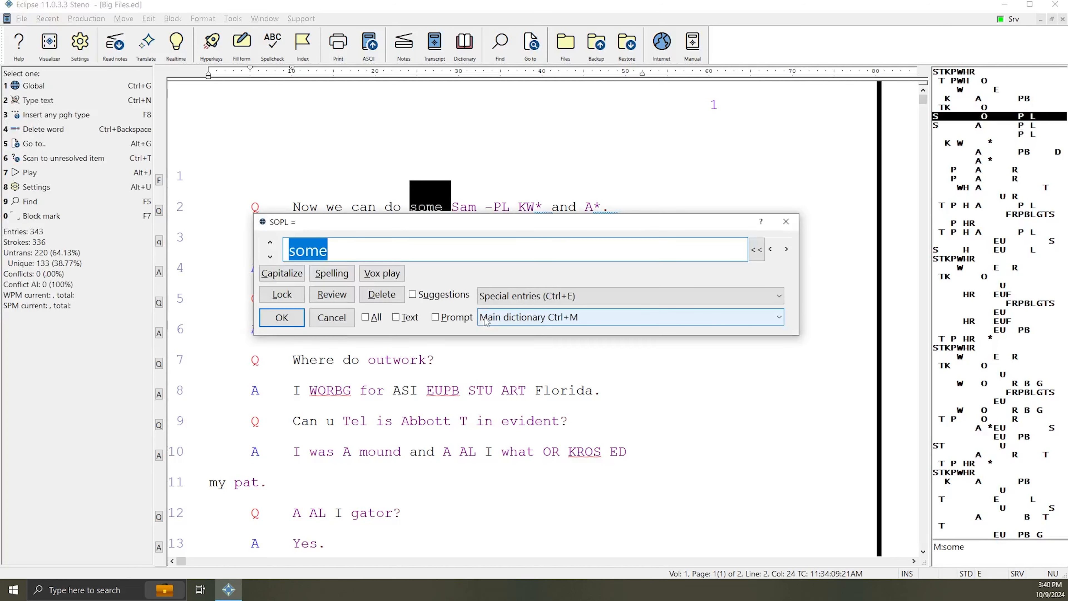
key("alt+g")
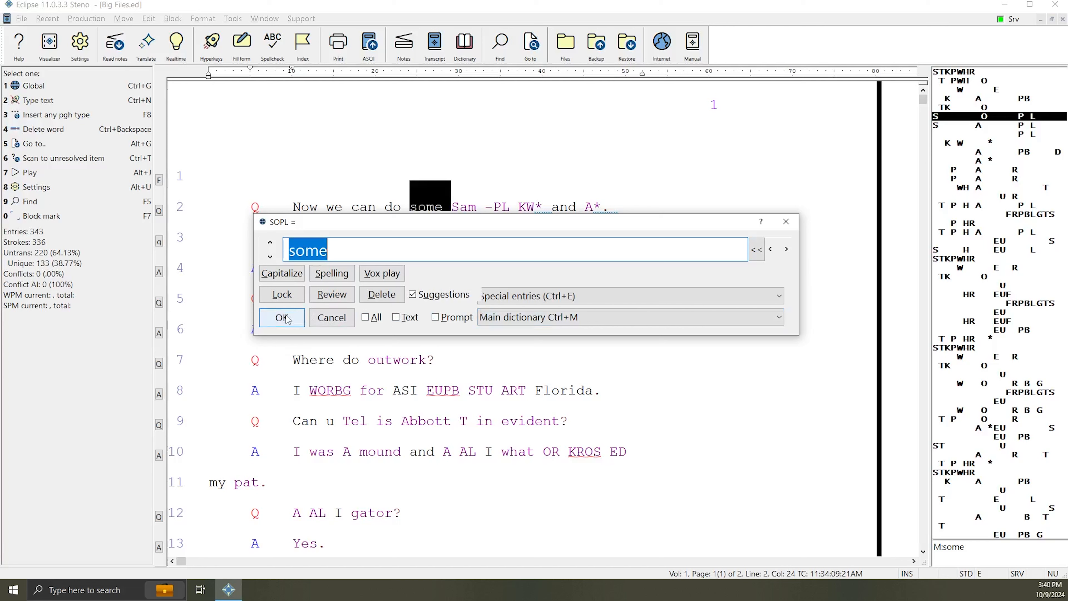
key("Return")
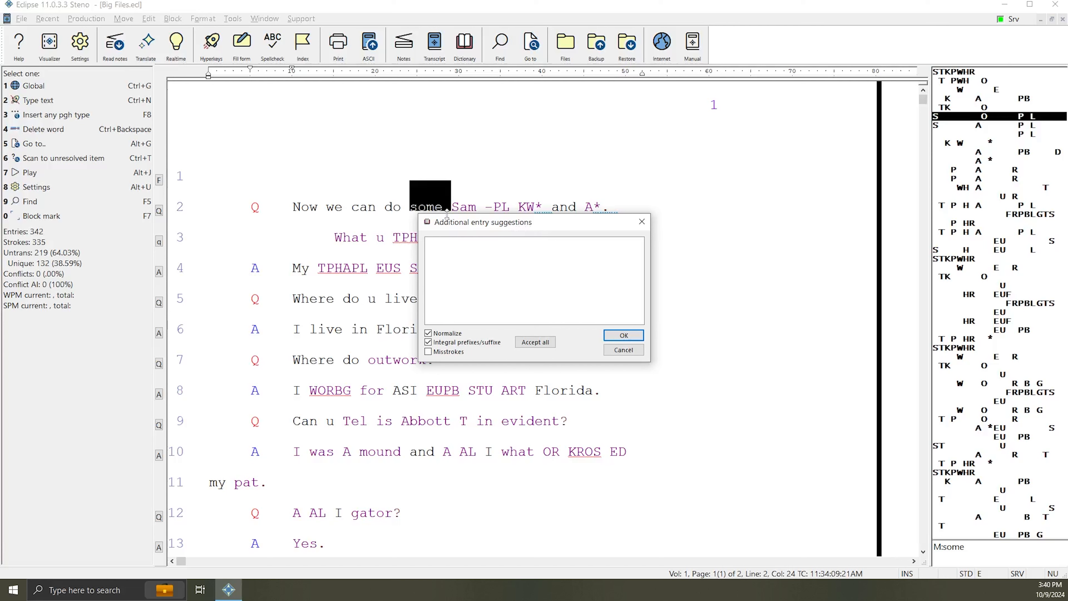
left_click(440, 352)
left_click(624, 335)
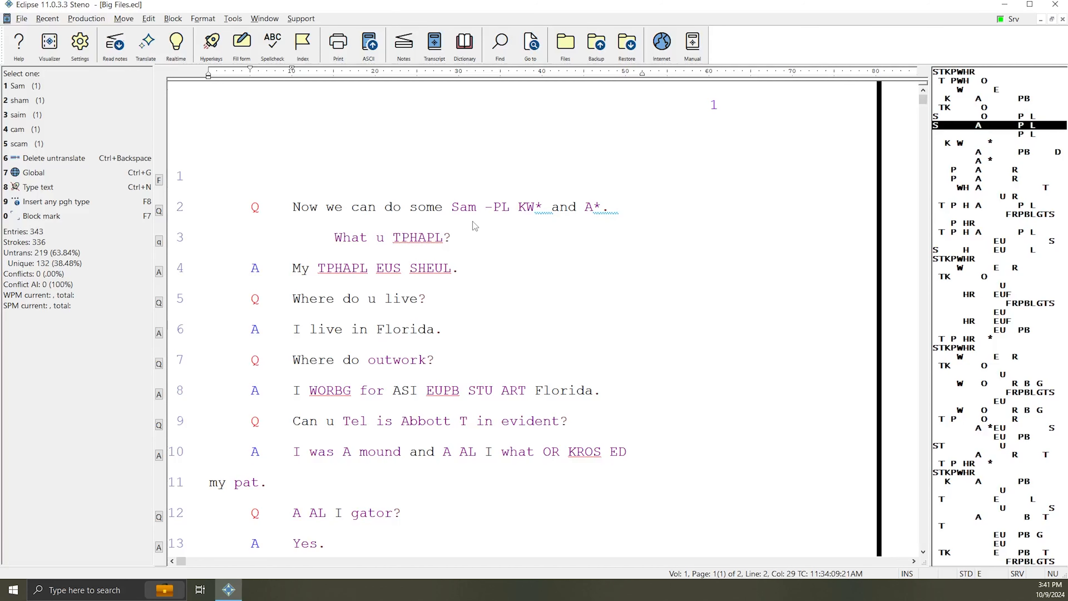
Define the strokes "Sam -PL" on line 2 as "sample" in the main dictionary with Suggestions on.
key("ctrl+d")
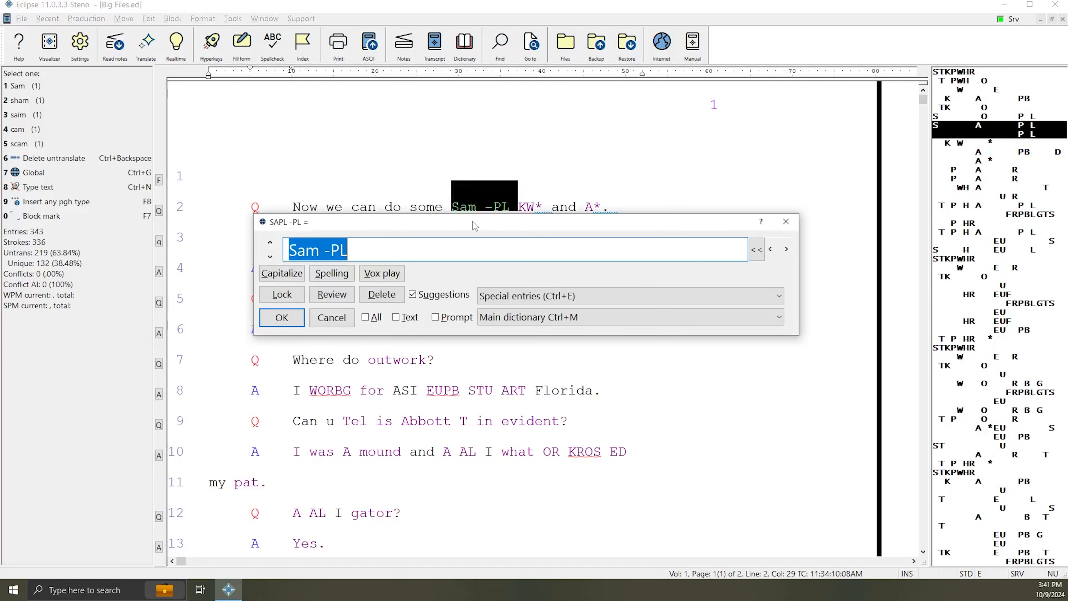
type("Sample")
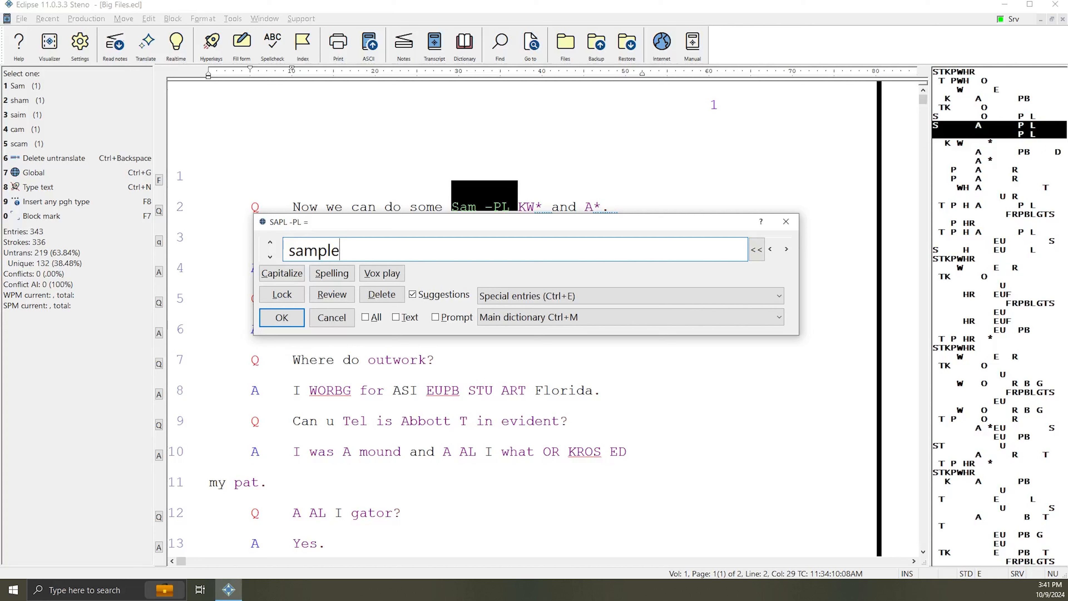
key("Return")
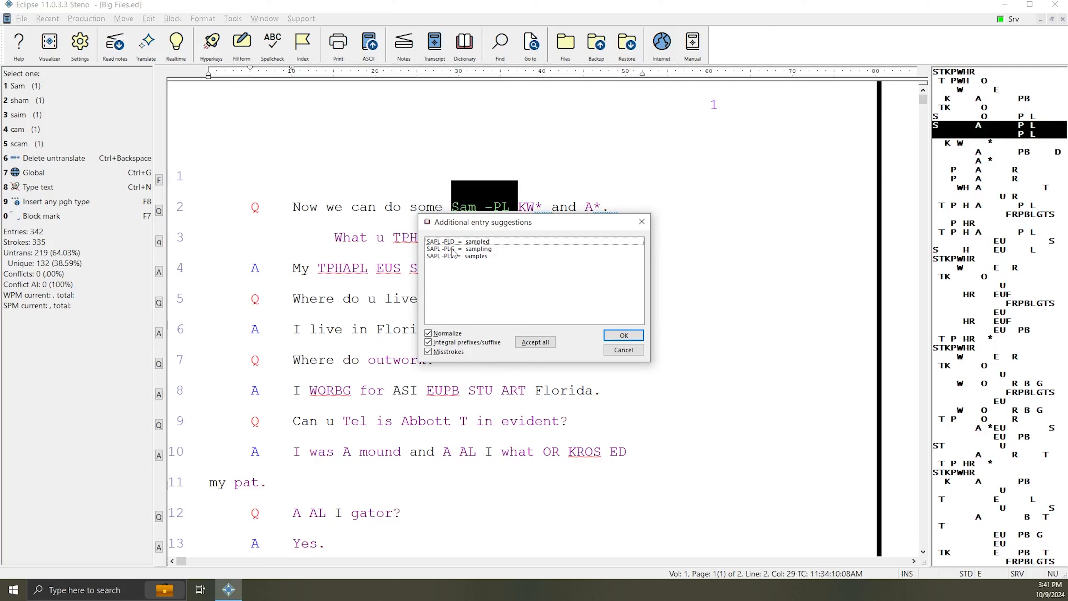
left_click(491, 340)
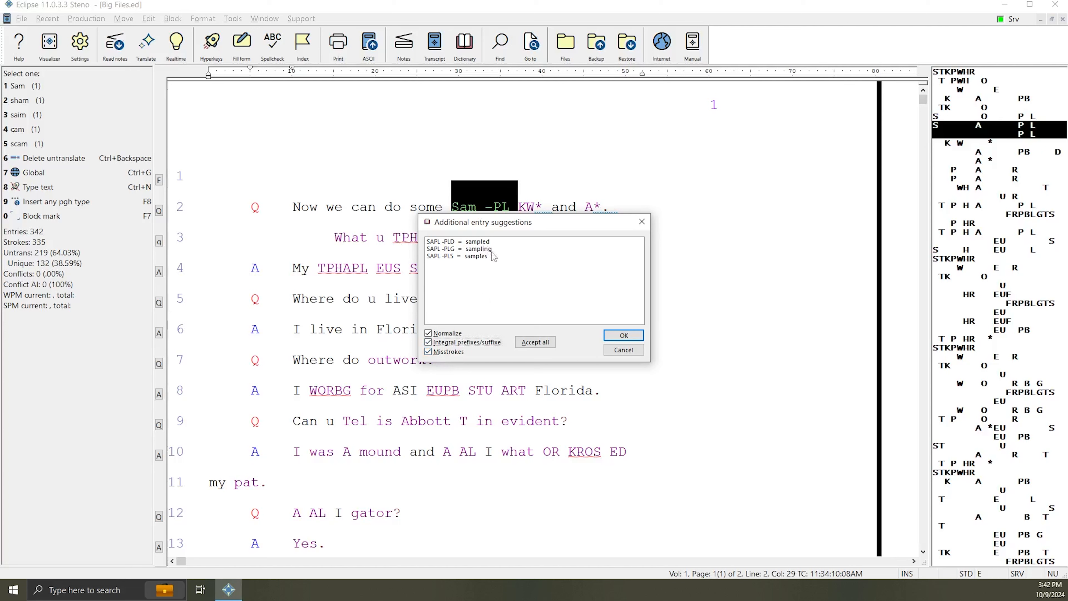
left_click(429, 342)
left_click(428, 343)
left_click(484, 242)
left_click(480, 256, "ctrl")
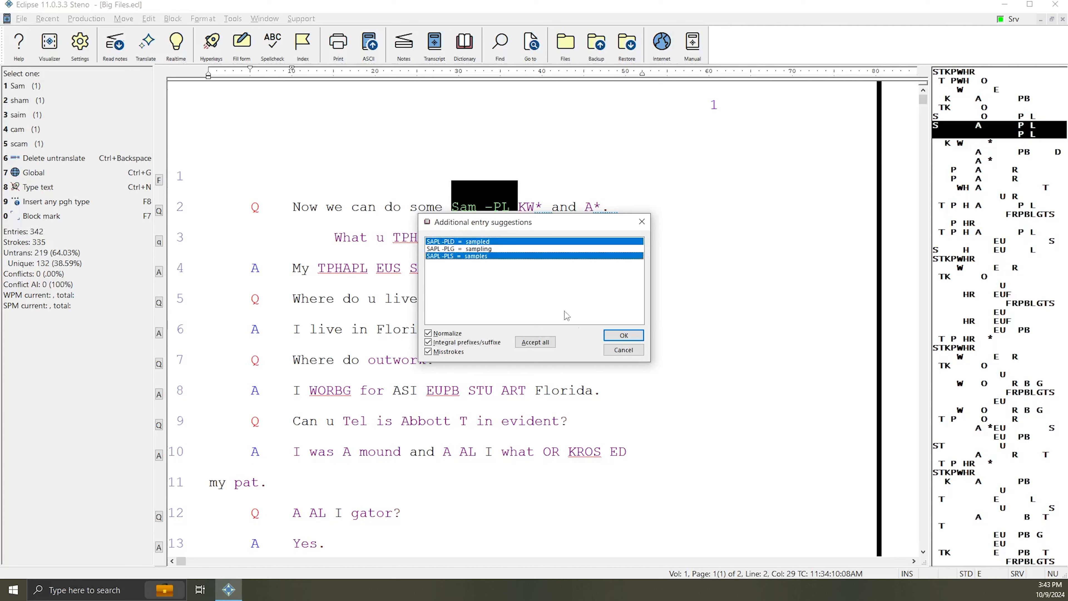
left_click(495, 256, "ctrl")
left_click(502, 242, "ctrl")
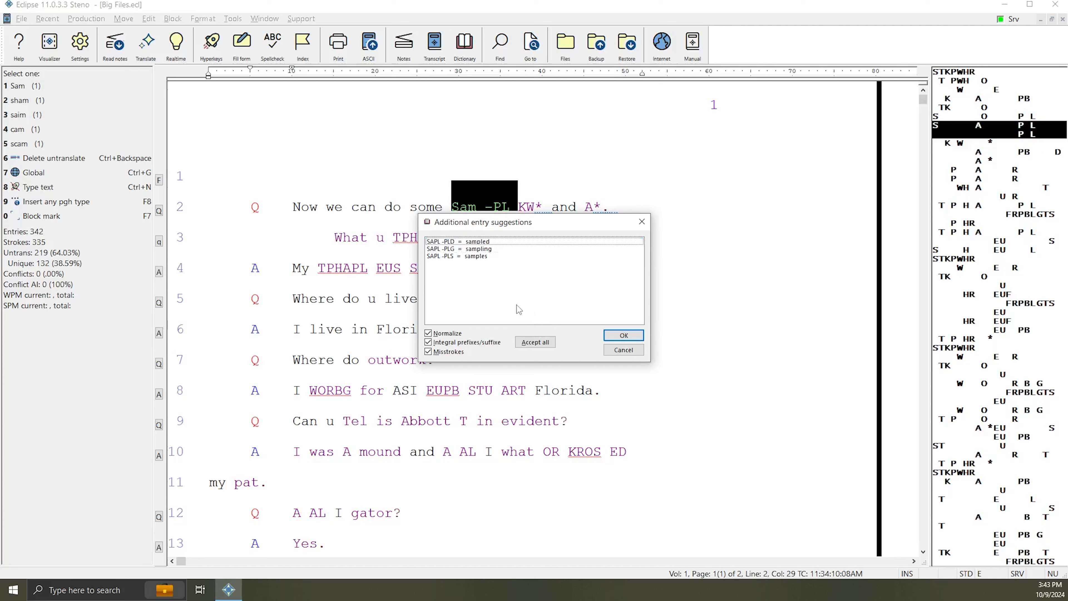
Accept all additional entry suggestions for "sample": sampled, sampling and samples.
left_click(535, 342)
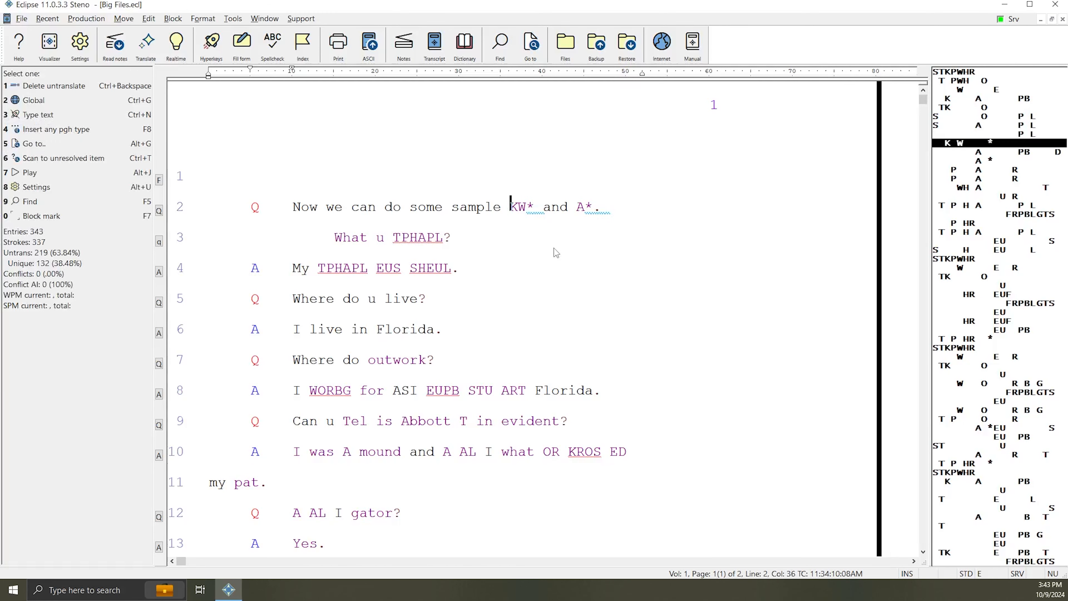
Define KW* on line 2 as "Q." in the main dictionary and close the additional suggestions.
key("ctrl+g")
type("Q.")
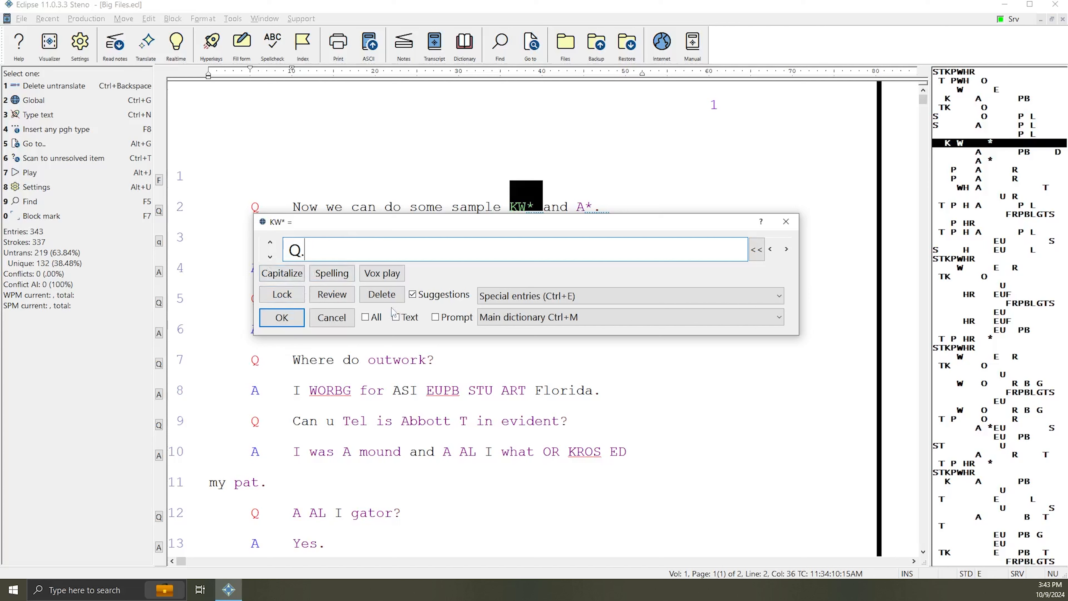
left_click(284, 320)
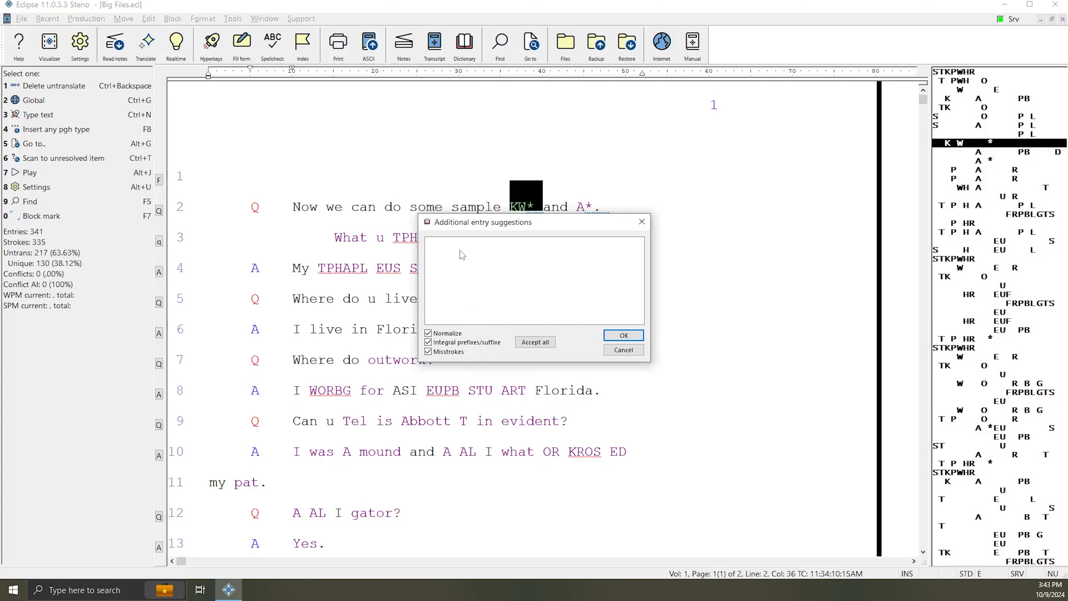
left_click(610, 335)
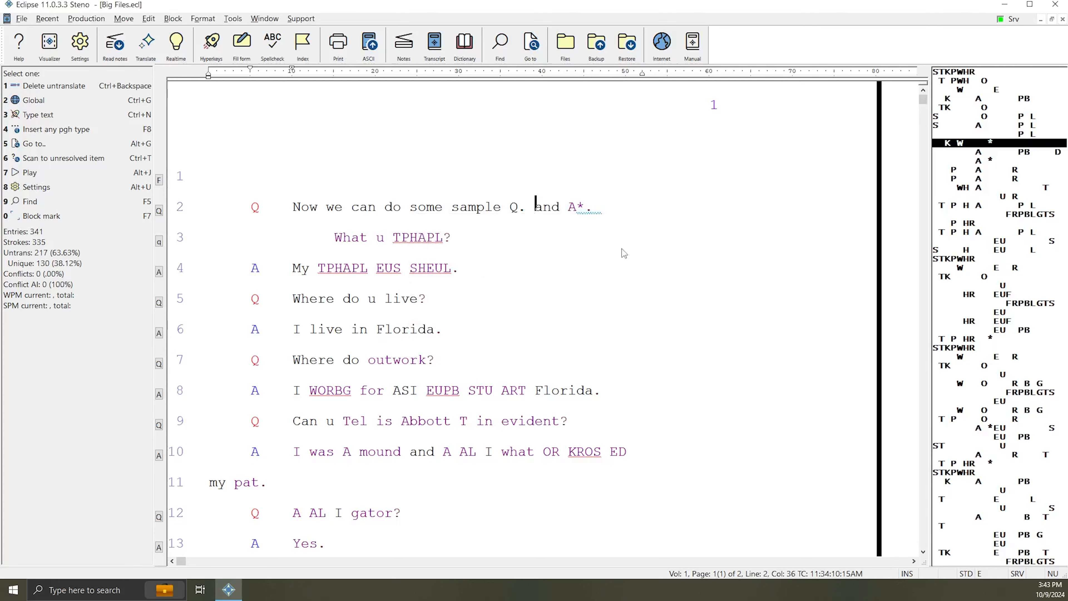
Define A* at the end of line 2 as "A." in the main dictionary.
left_click(569, 206)
key("ctrl+g")
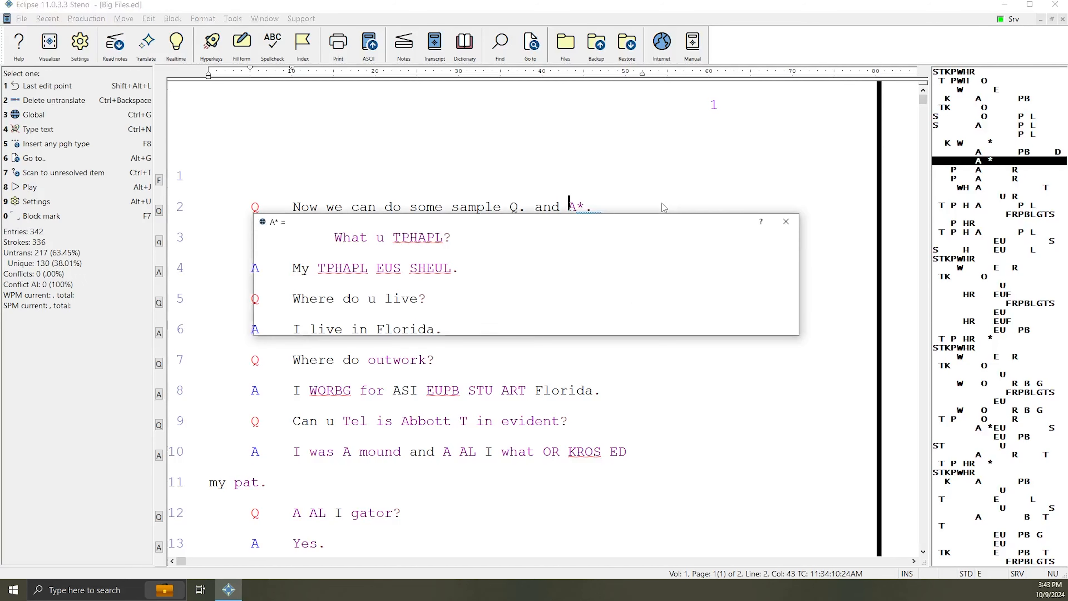
type("A.")
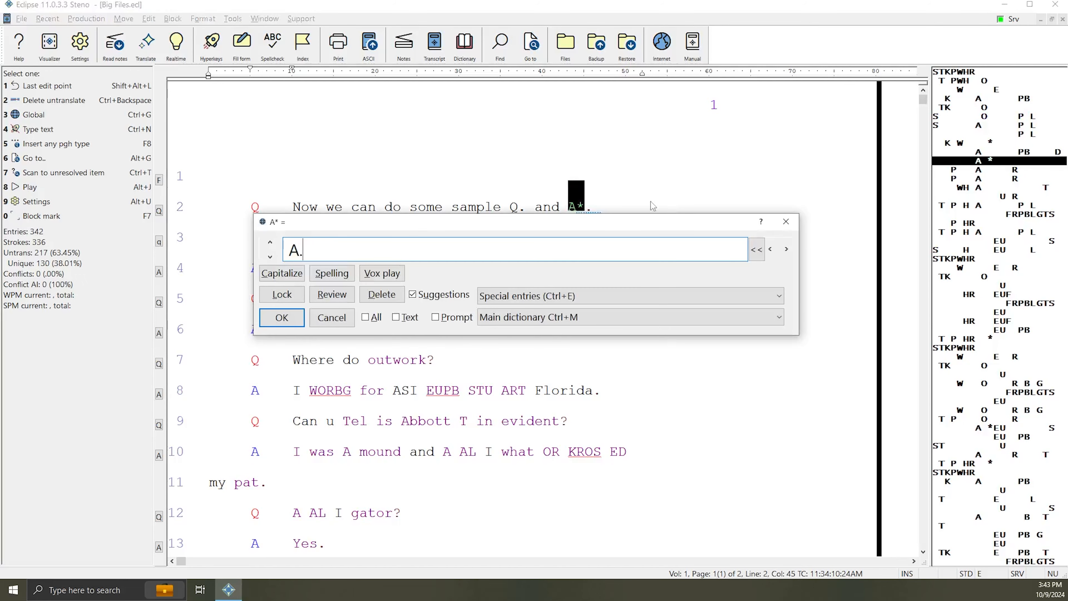
key("Return")
key("Return")
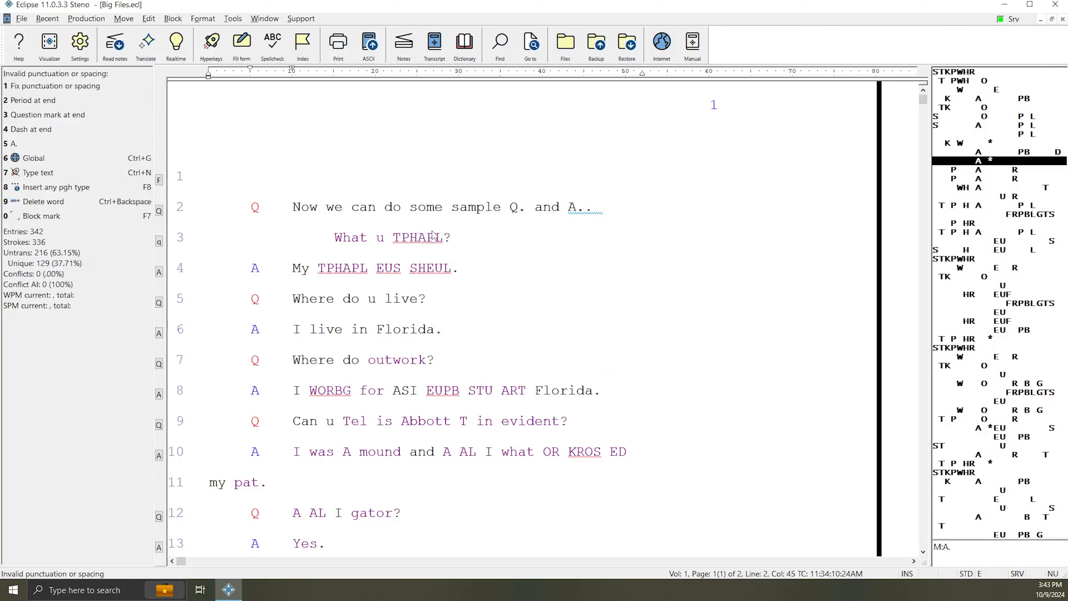
Define the strokes "What u" on line 3 as "what is your" in the main dictionary with Suggestions on.
left_click(342, 238)
key("ctrl+g")
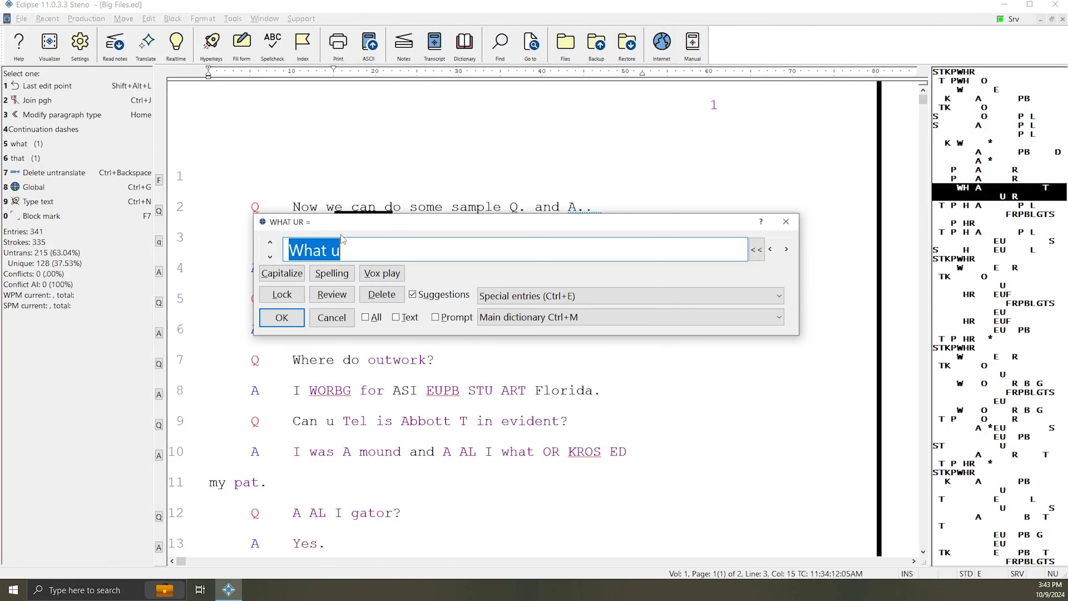
type("what is your")
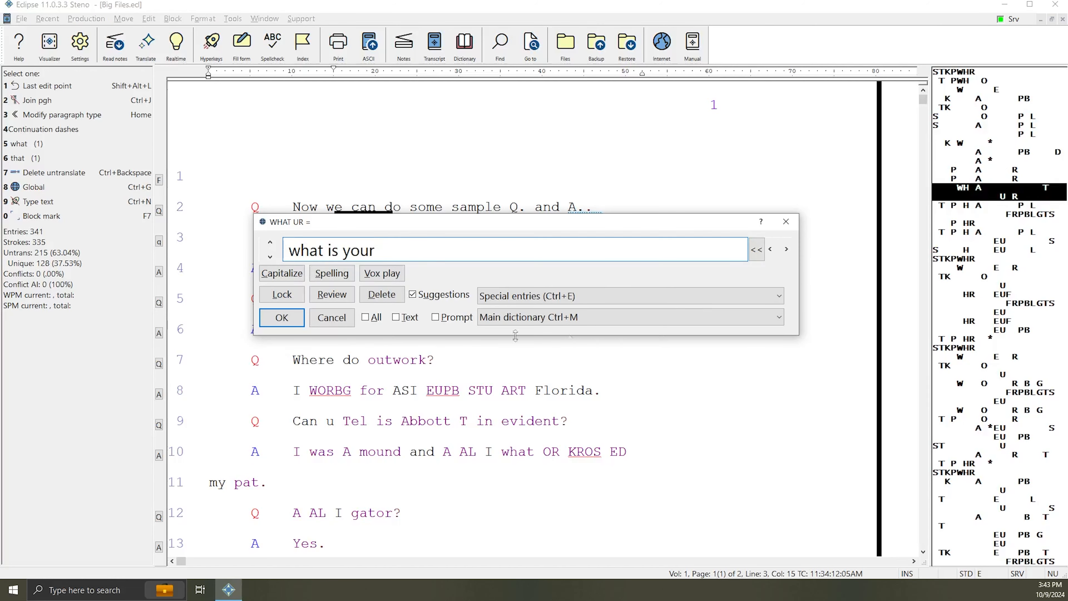
left_click(282, 317)
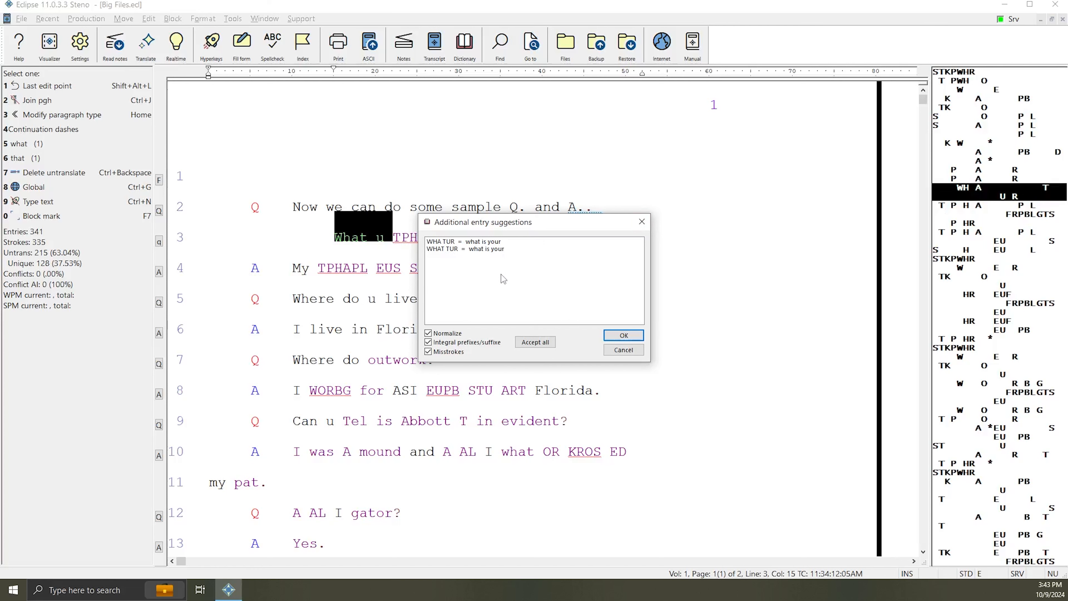
left_click(481, 242)
left_click(486, 249)
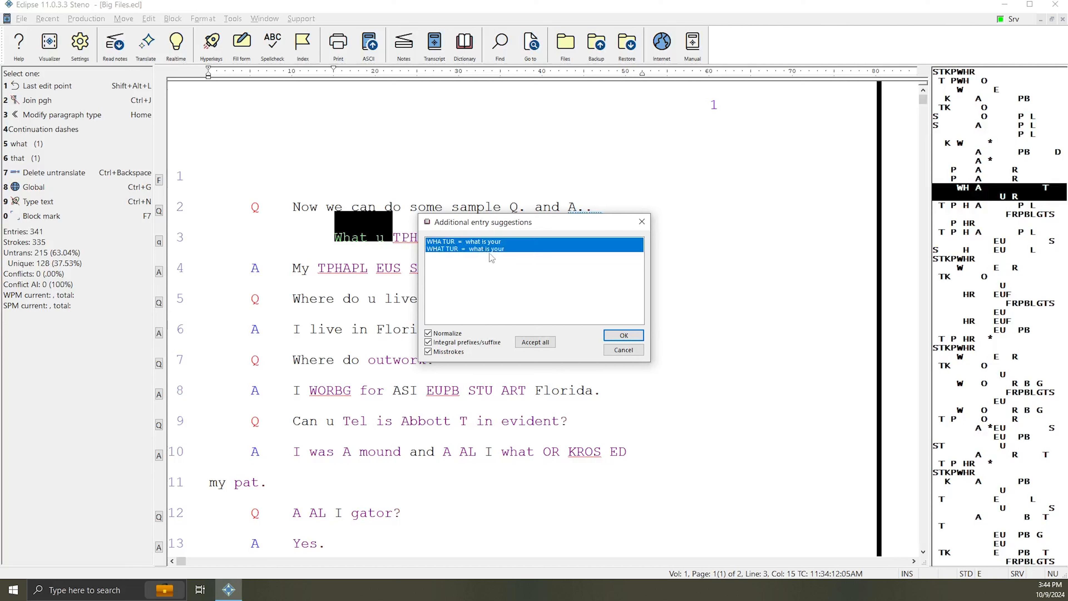
left_click(489, 251)
left_click(491, 243)
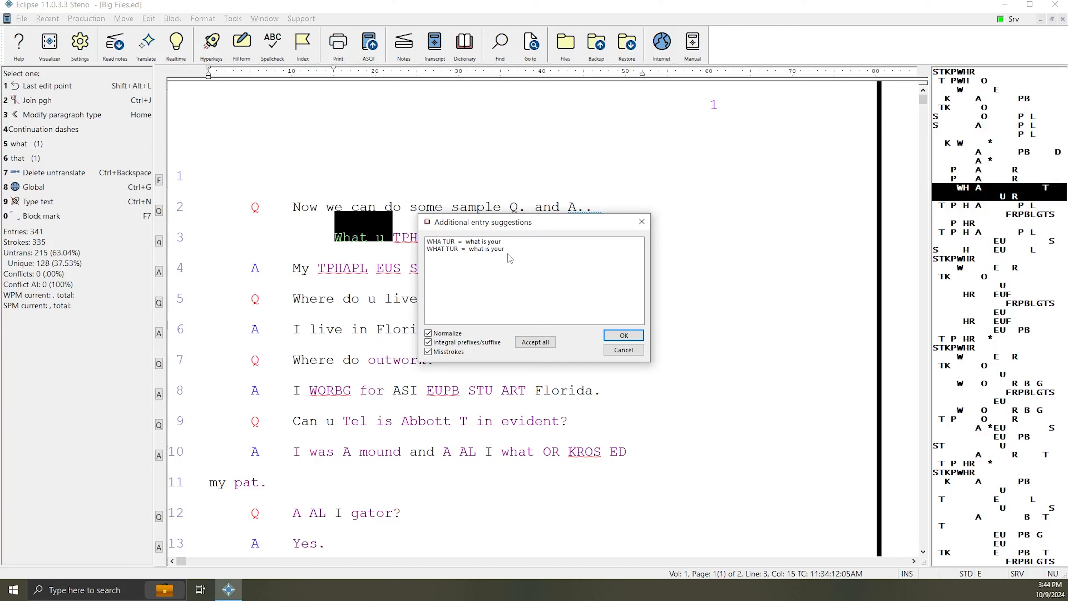
Accept only the suggested additional entry WHA TUR for "what is your".
key("space")
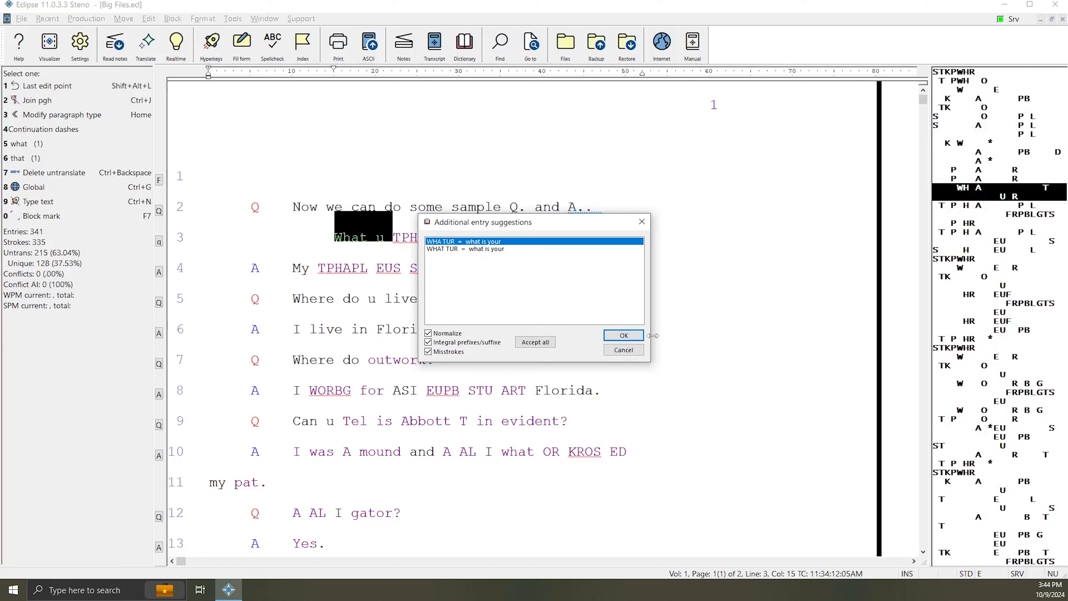
left_click(623, 336)
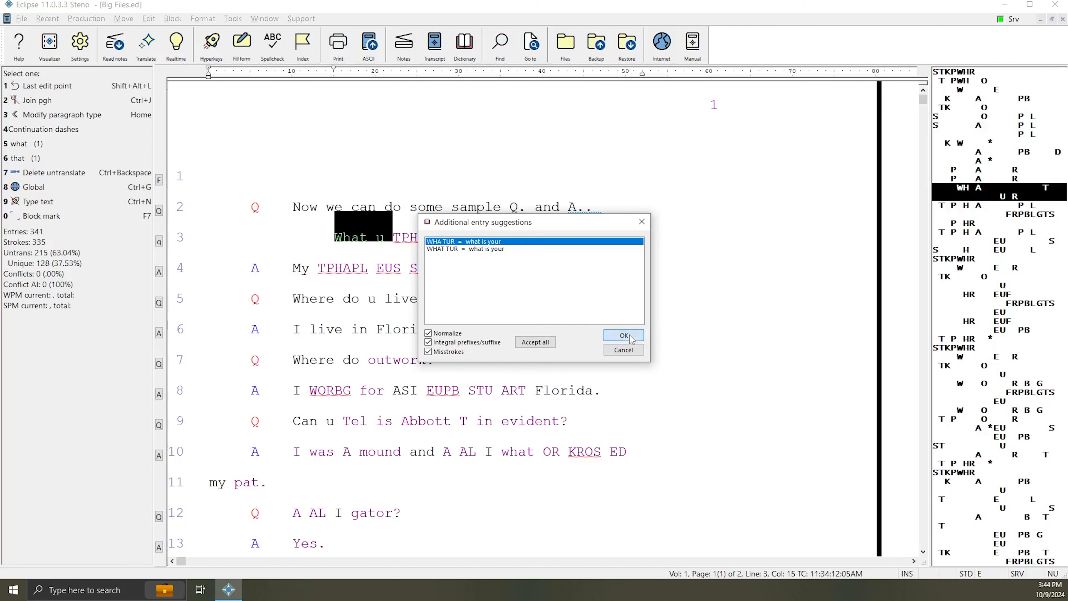
left_click(340, 239)
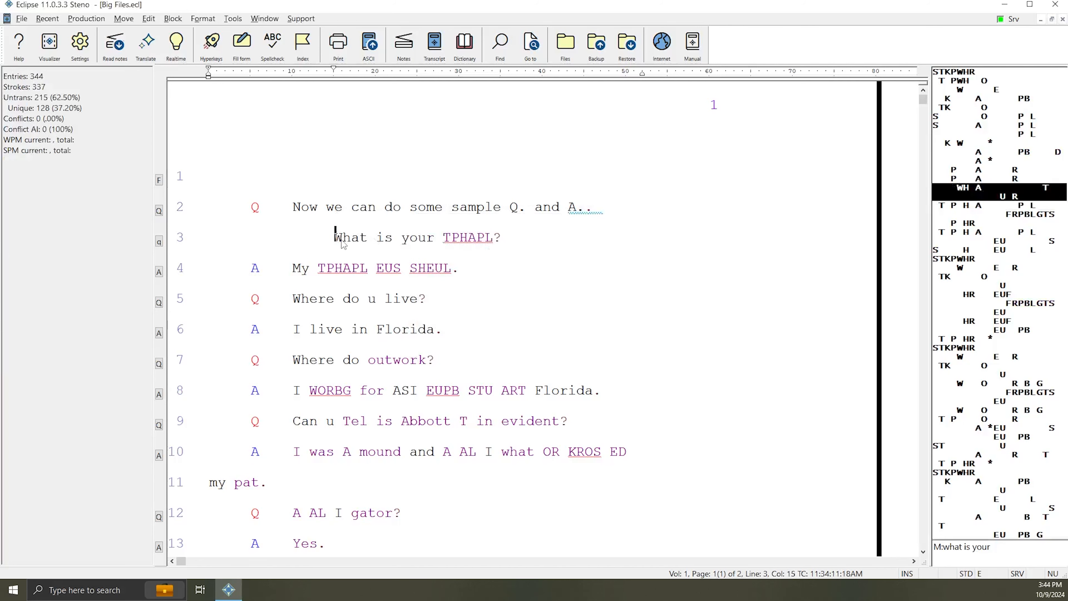
Define the untranslated TPHAPL on line 3 as "name" in the main dictionary with Suggestions on.
left_click(449, 243)
type("n")
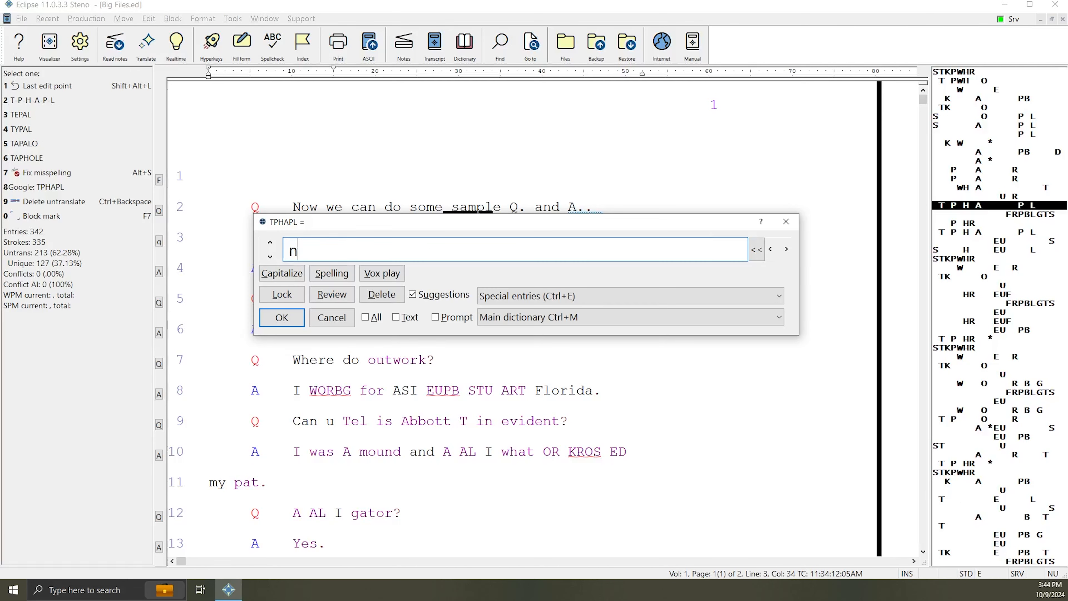
type("ame")
key("Return")
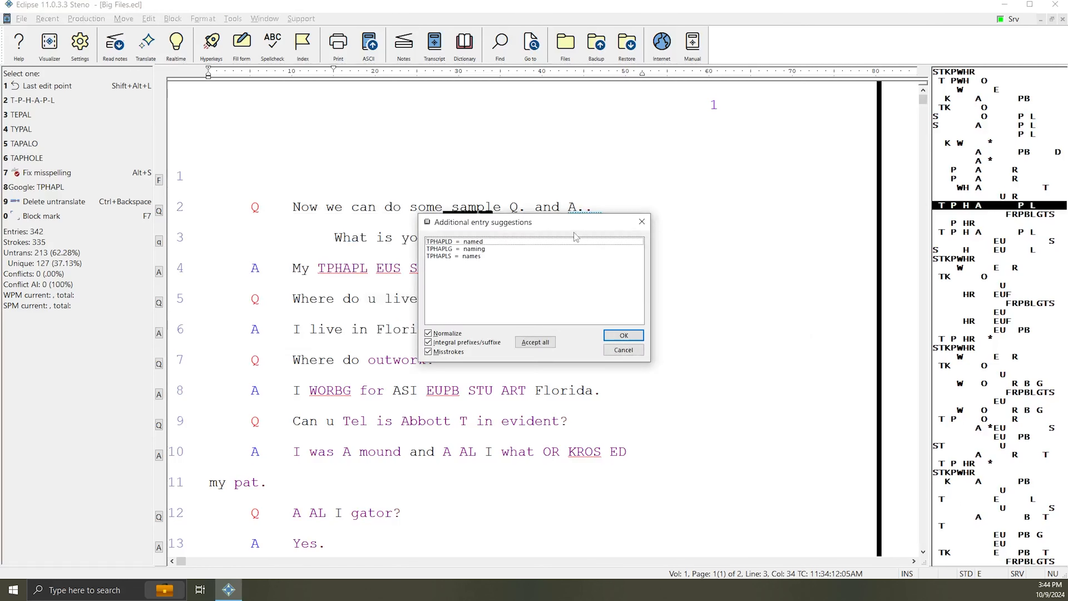
left_click_drag(518, 222, 599, 302)
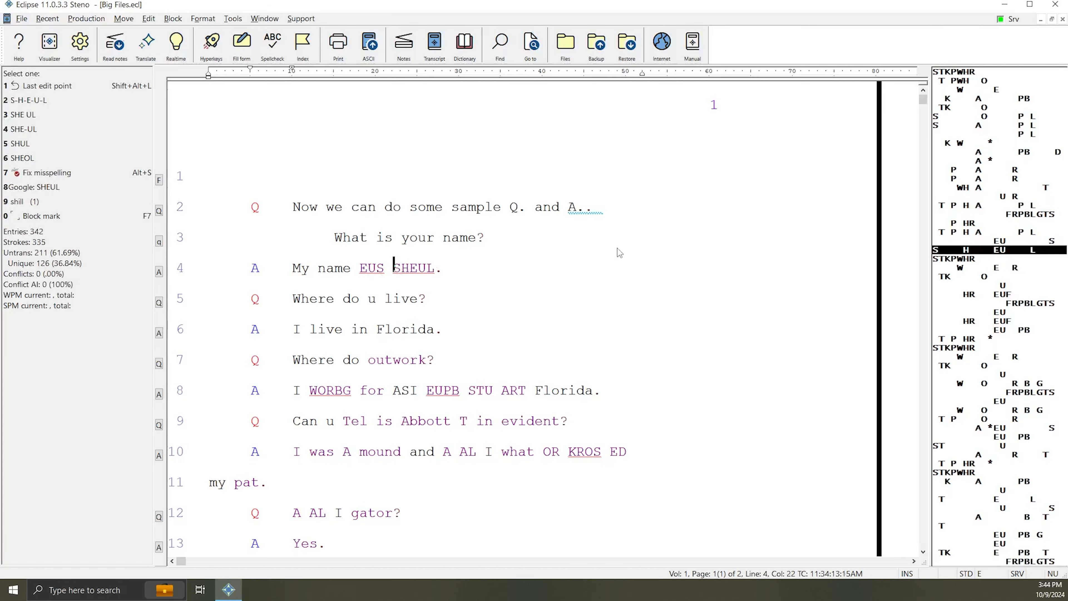
Define SHEUL on line 4 as the witness's first name and close the additional entry suggestions.
key("ctrl+d")
type("Ashli")
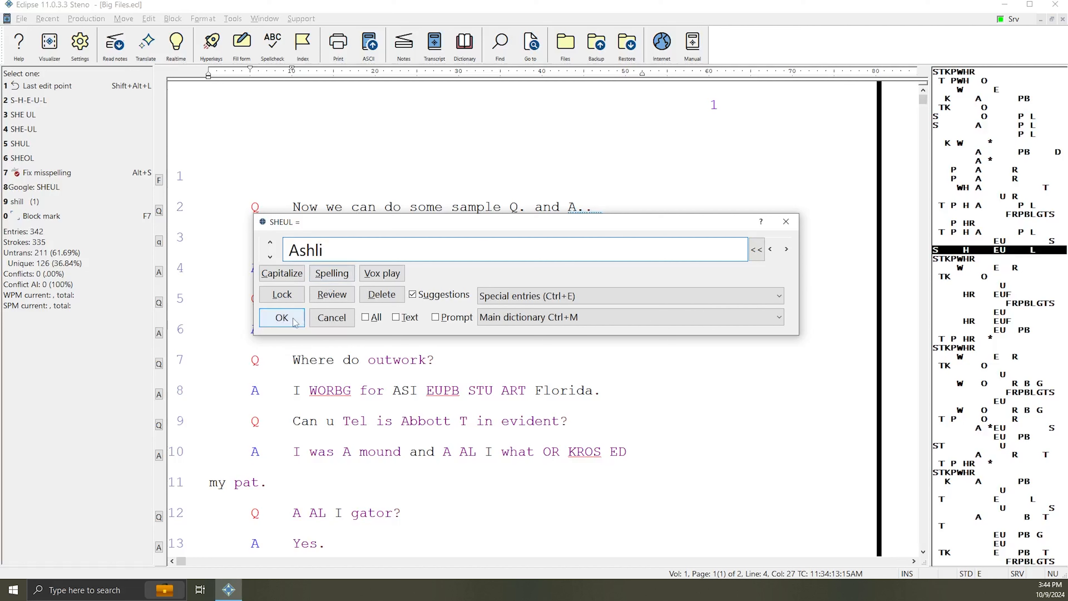
left_click(303, 326)
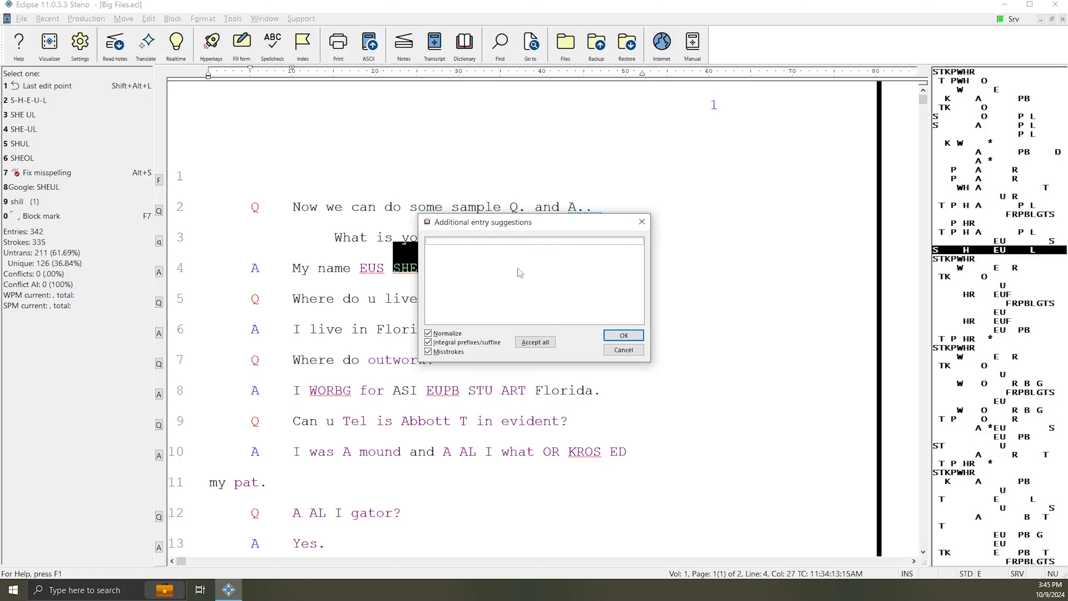
left_click(624, 335)
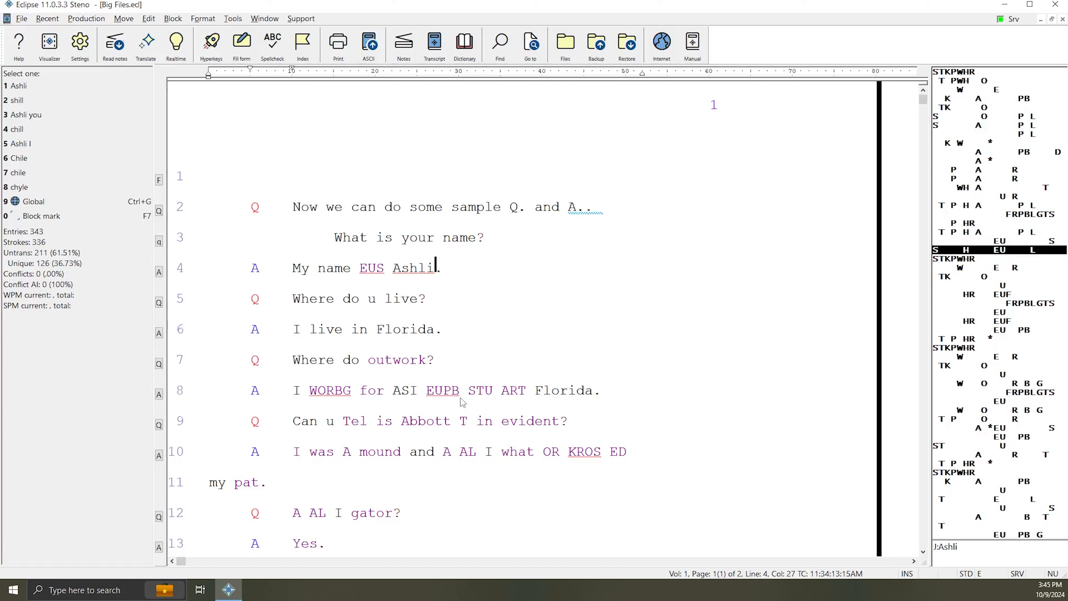
Define WORBG on line 7 as "work" in the main dictionary and accept all suggested additional entries, worked and works.
key("ctrl+g")
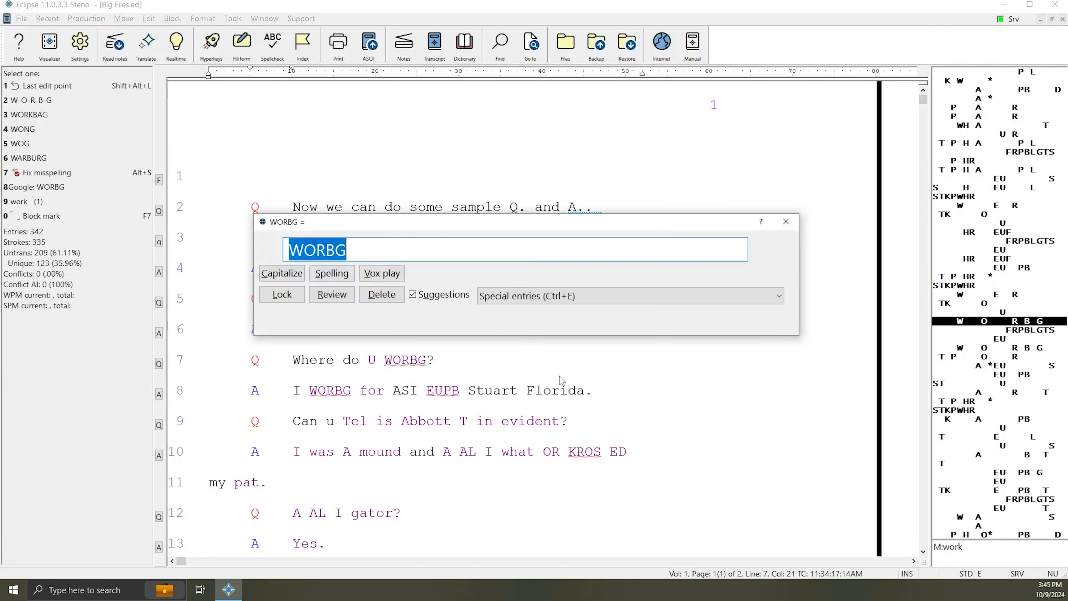
type("w")
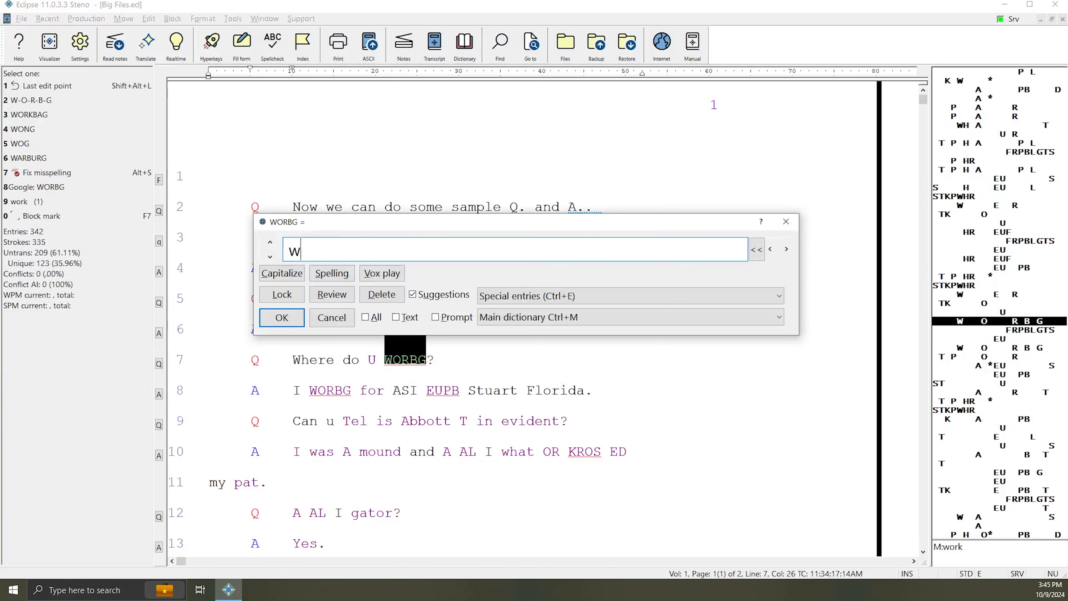
type("ork")
key("Return")
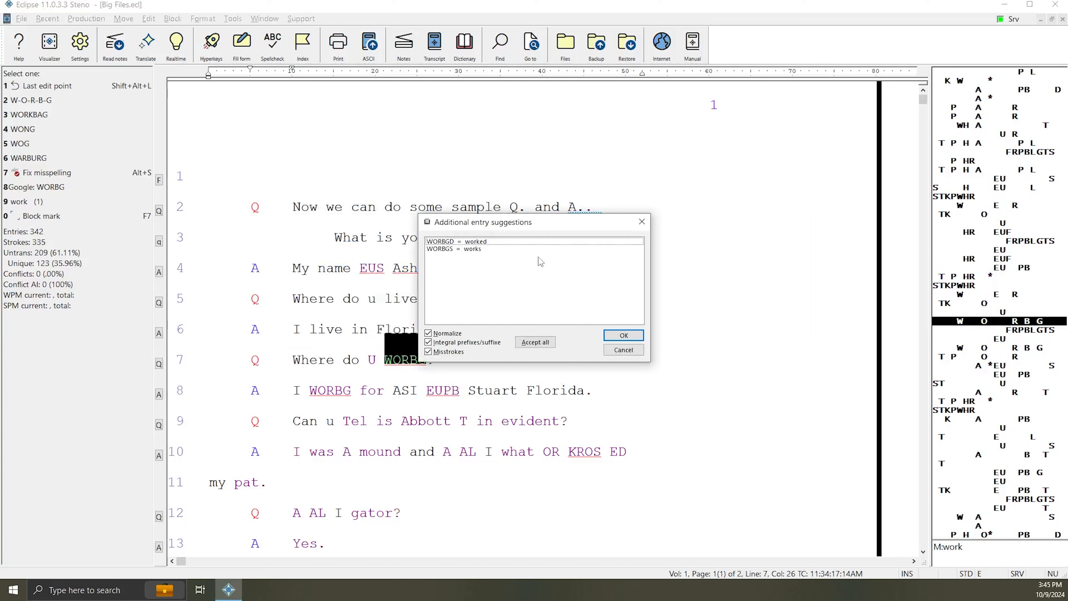
left_click_drag(513, 223, 535, 235)
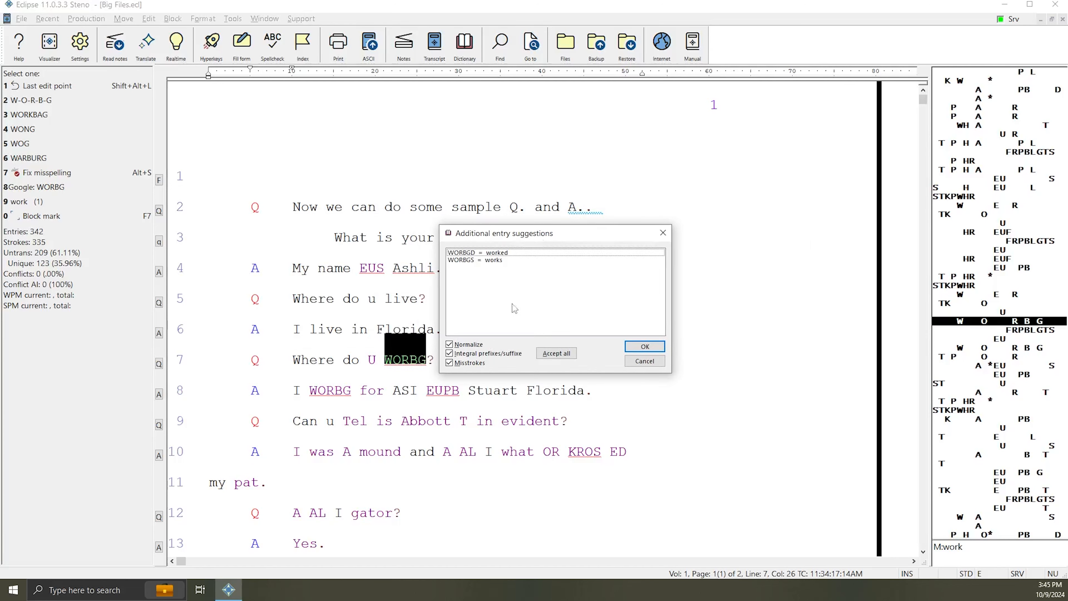
left_click(559, 353)
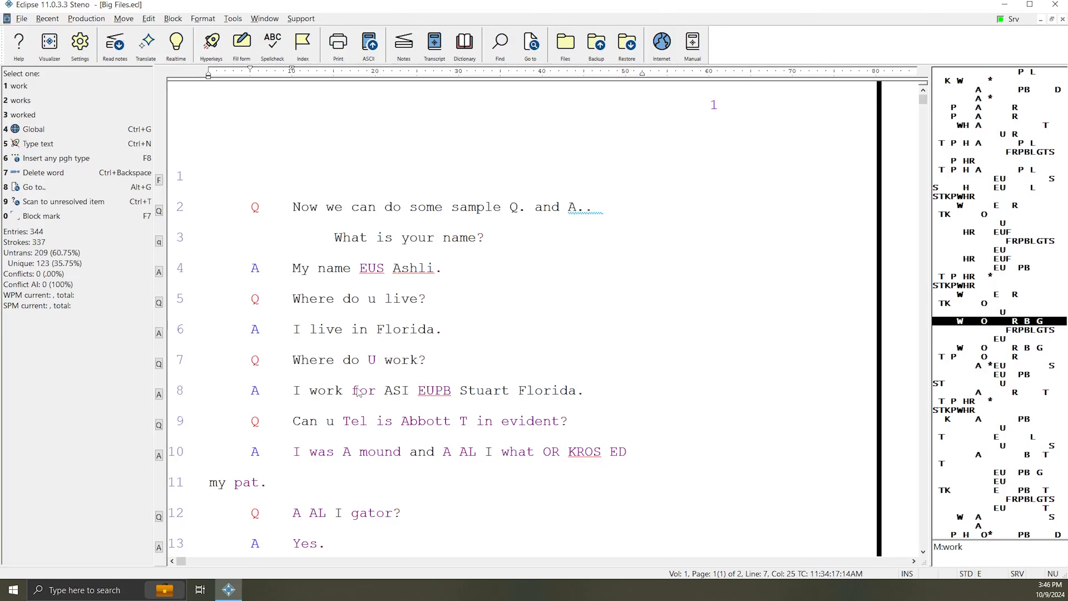
Define the stroke U on line 9 as "you" and decline the suggested additional entry US for "yous".
left_click(359, 451)
left_click(397, 332)
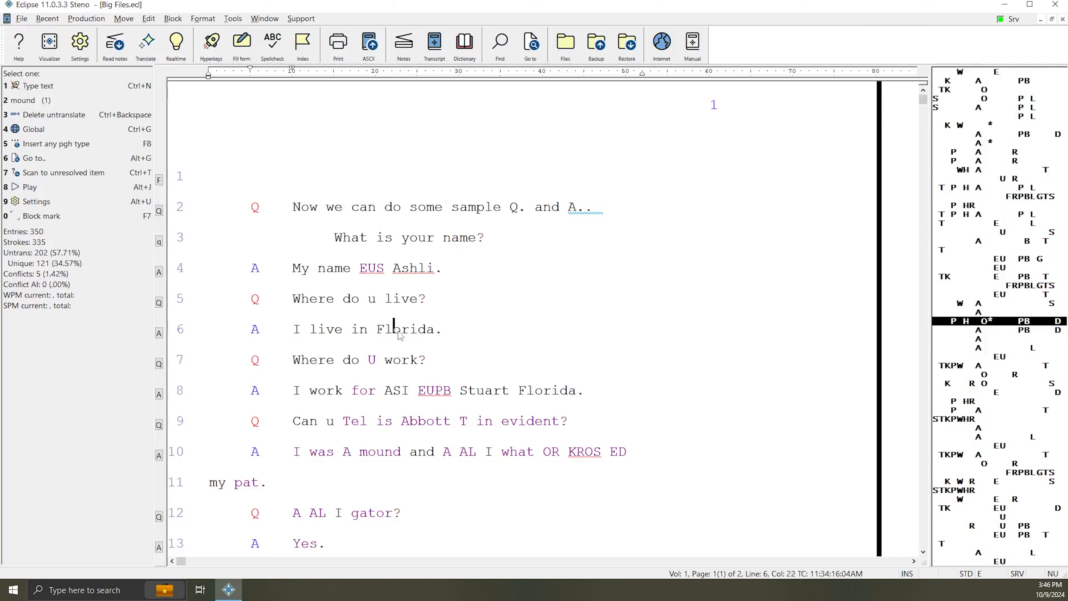
key("ctrl+g")
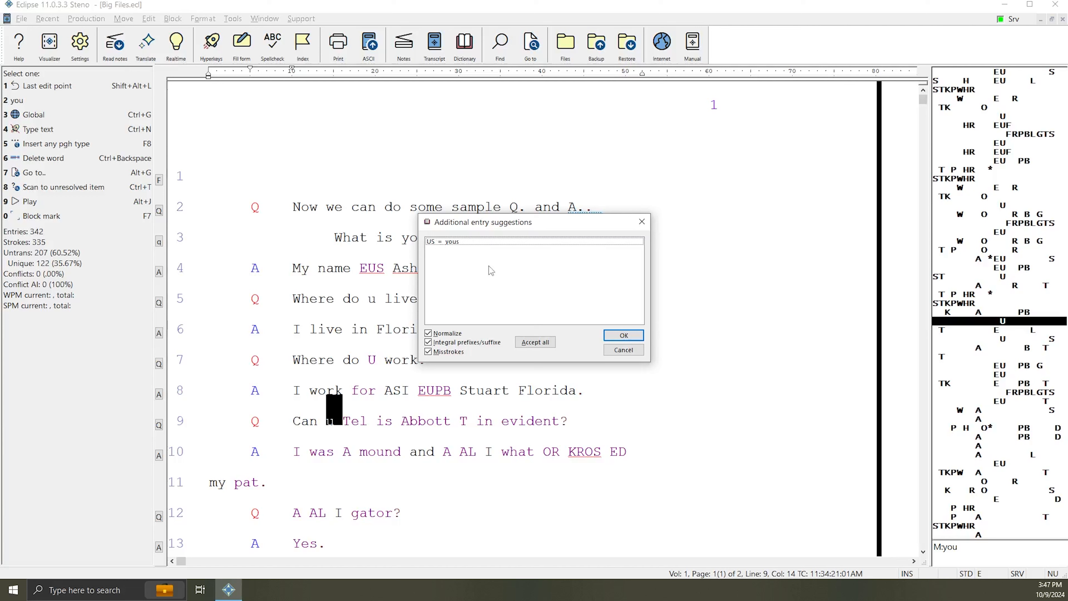
left_click(636, 354)
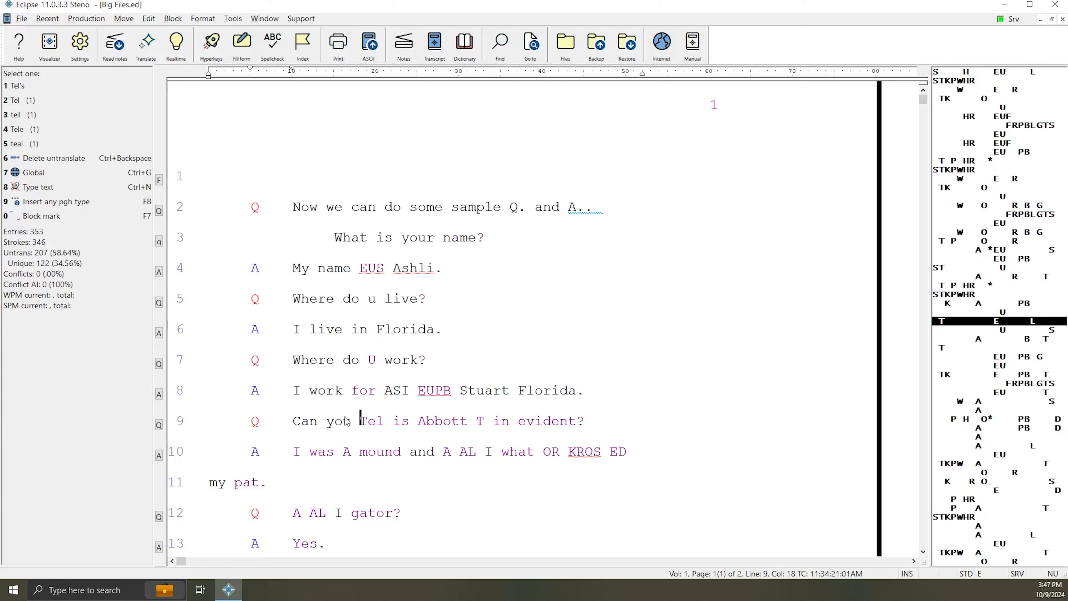
Define TEL on line 9 as "tell" in the main dictionary and accept all suggested additional entries, telling and tells.
key("ctrl+g")
type("tell")
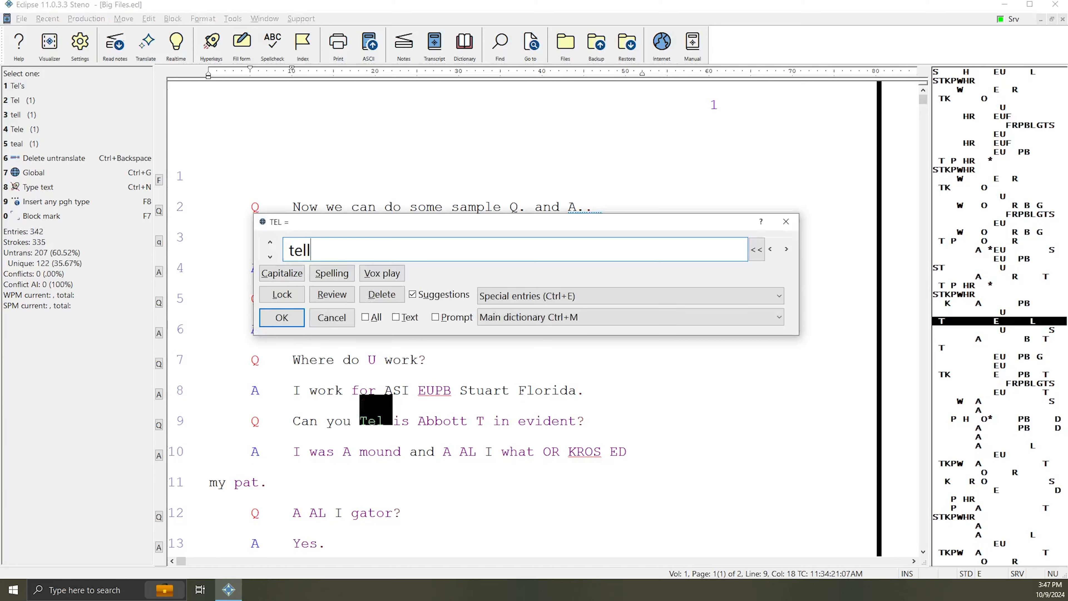
key("Return")
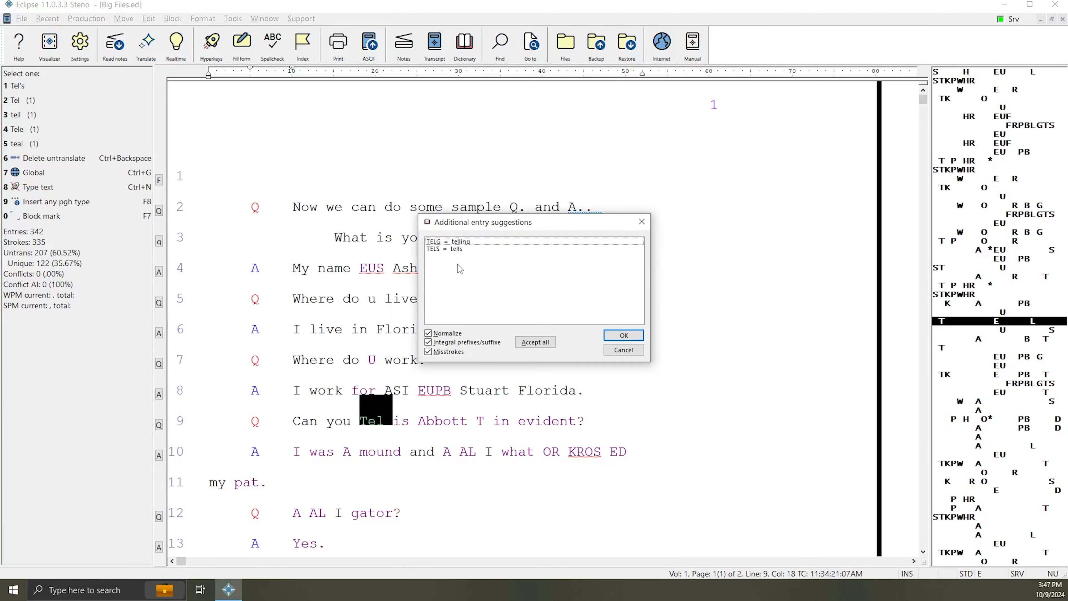
left_click(542, 340)
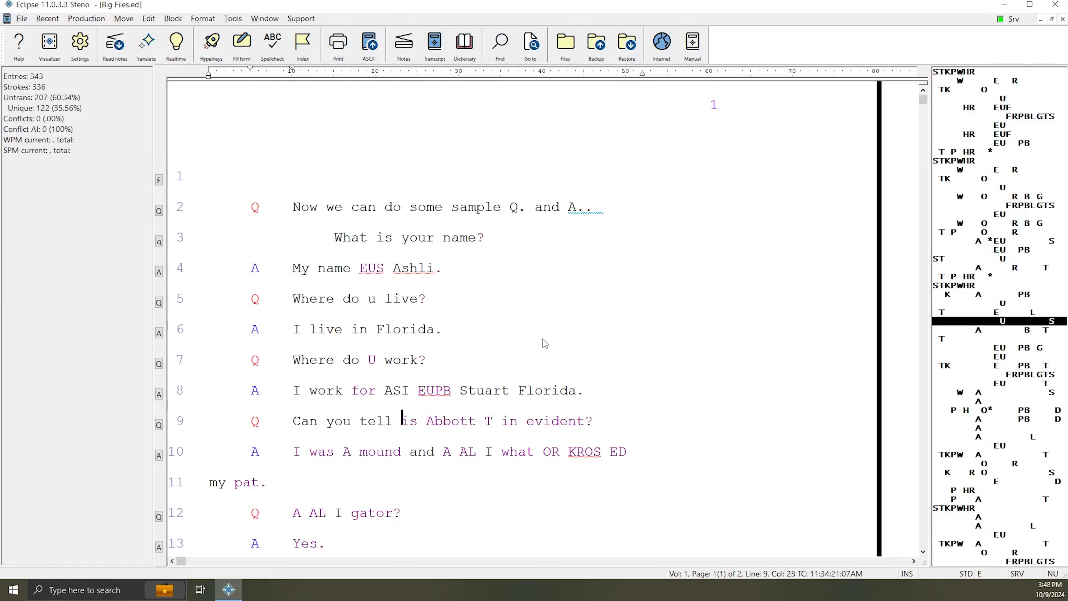
Define US on line 9 as "us" in the main dictionary with Suggestions on.
key("ctrl+g")
type("us")
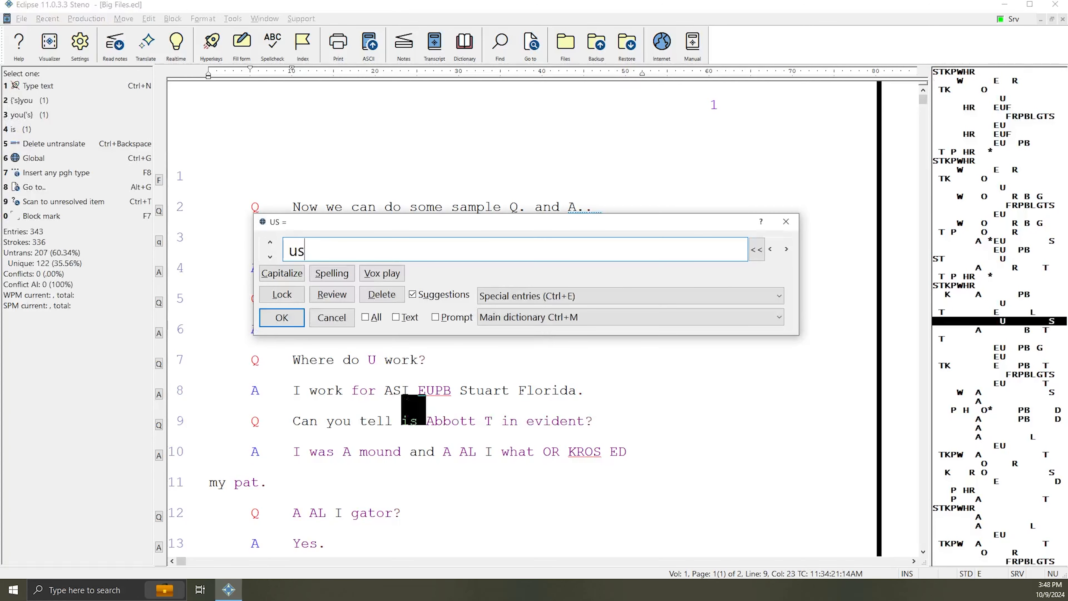
key("Return")
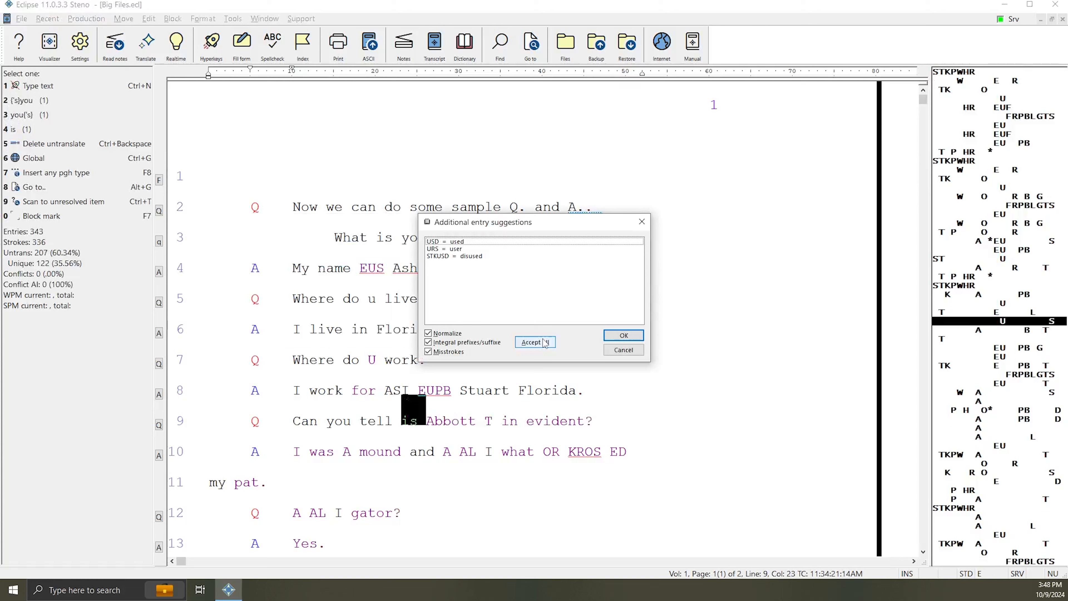
Try selecting the suggested entries disused, user and used for "us", and close the additional entry suggestions.
left_click(478, 257)
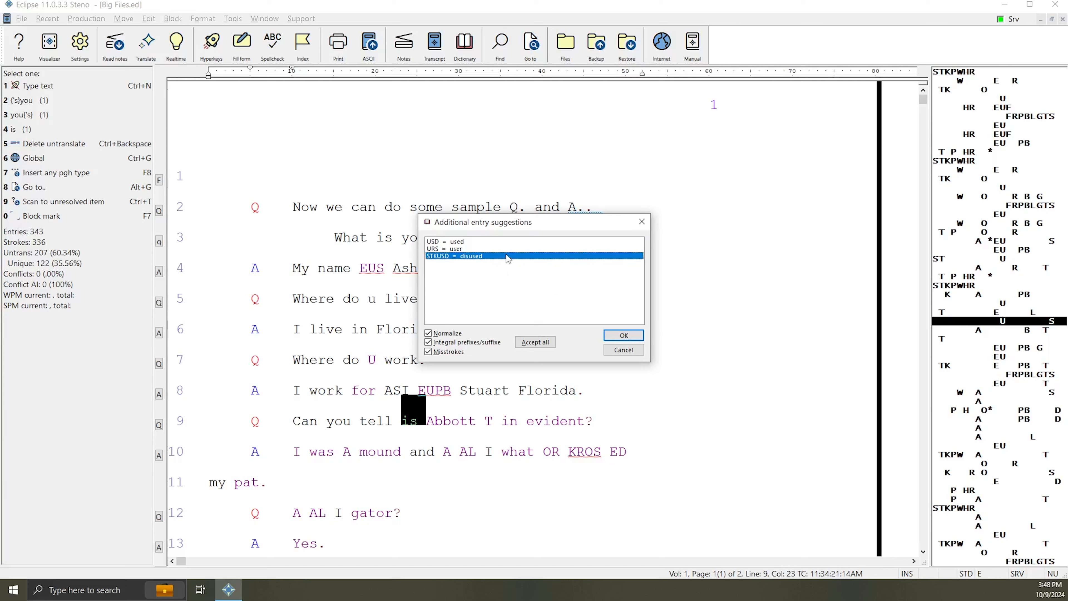
left_click(472, 248)
left_click(476, 242)
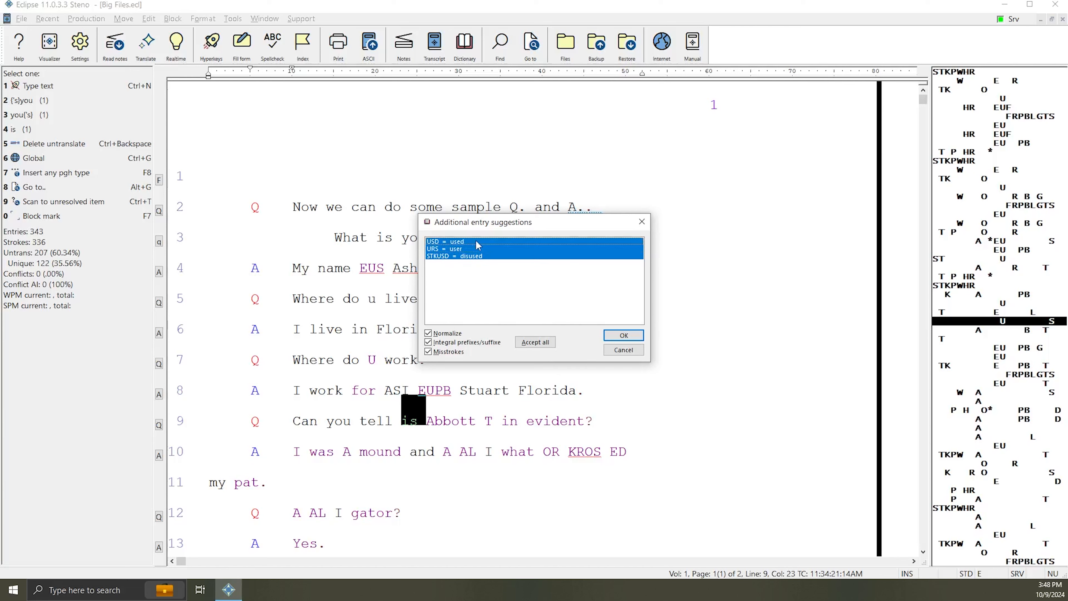
left_click(482, 248)
left_click(490, 241)
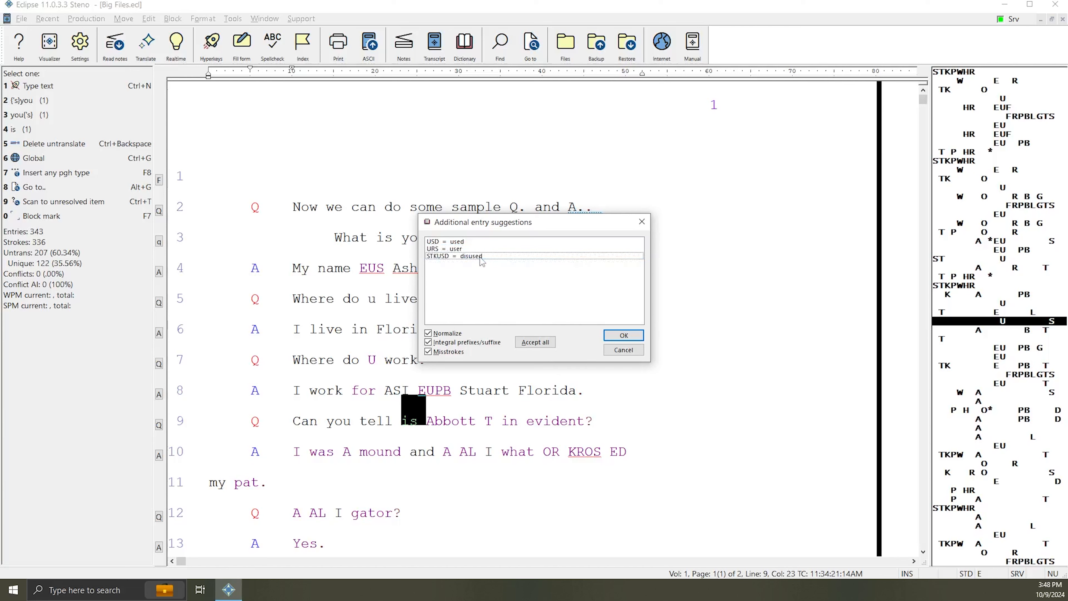
left_click(534, 342)
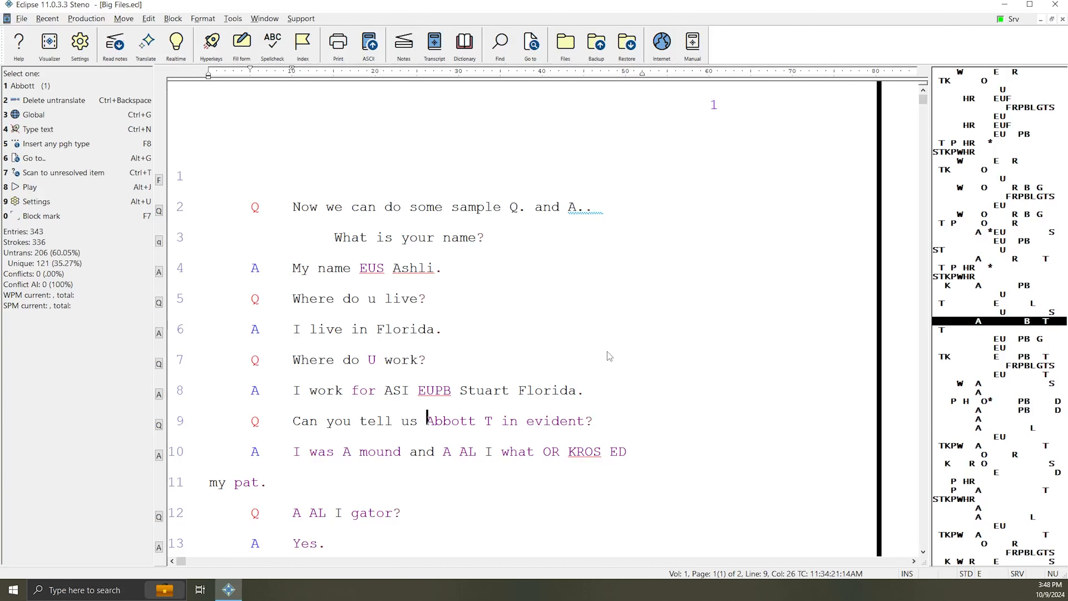
Define the untranslated ABT on line 9 as "about" and close the additional entry suggestions.
key("ctrl+g")
type("about")
key("Return")
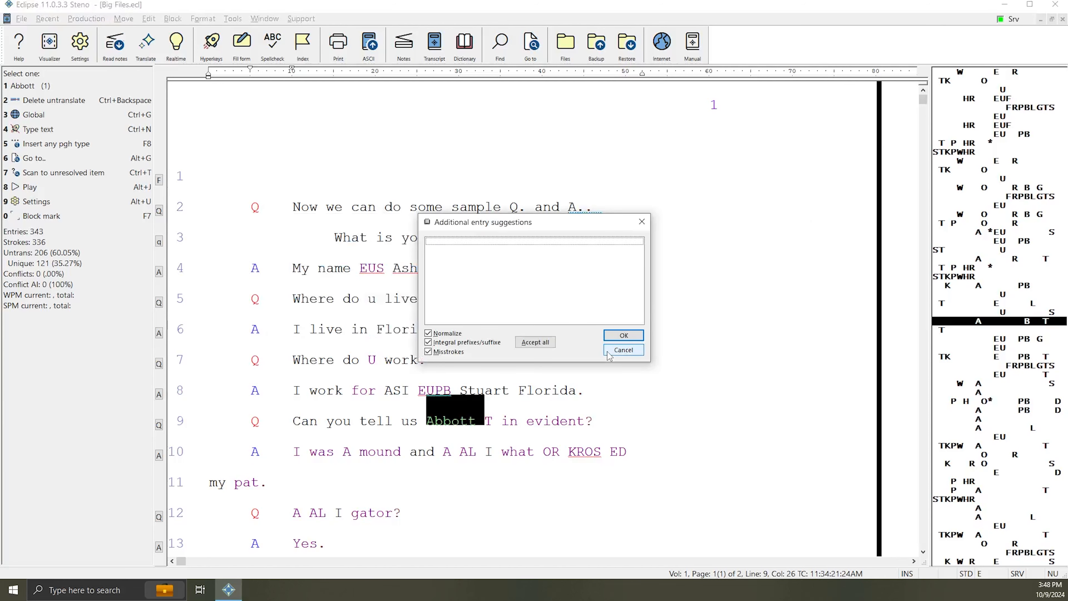
left_click(607, 351)
Define the untranslated T on line 9 as "the" and close the additional entry suggestions.
key("ctrl+g")
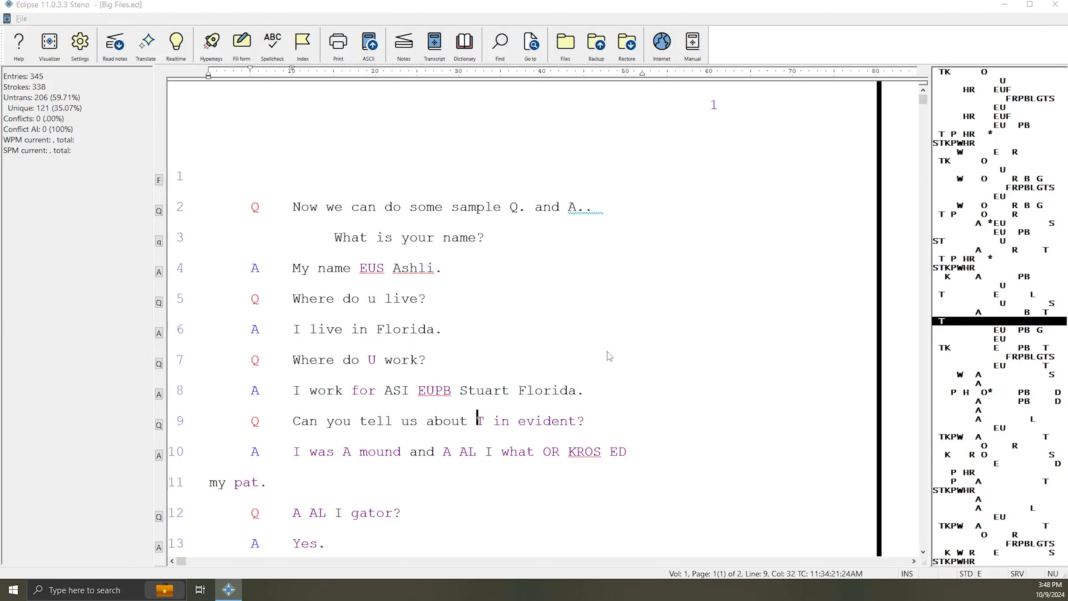
type("the")
key("Return")
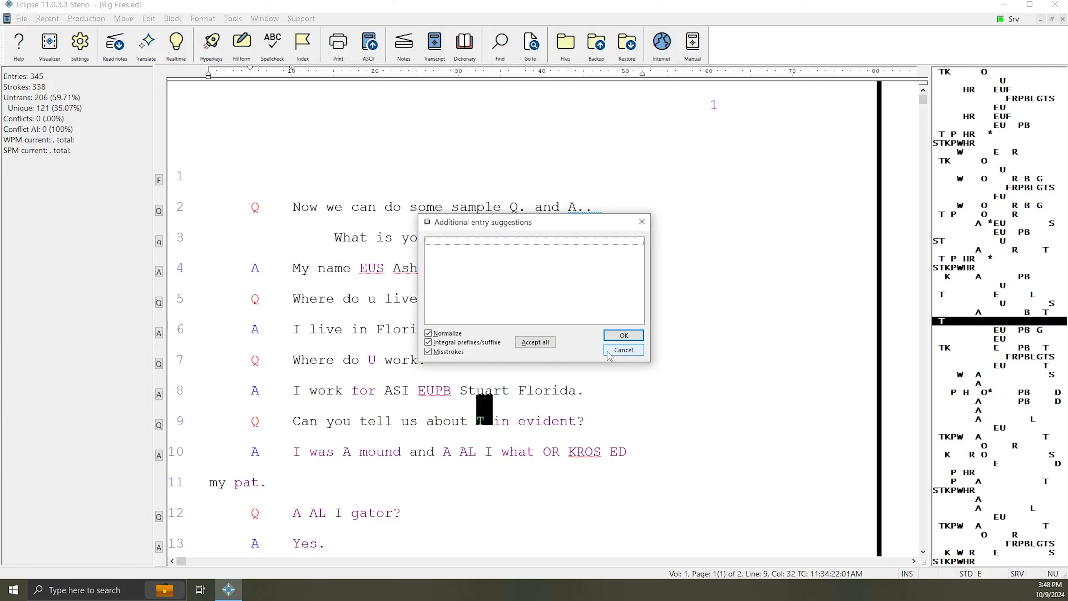
left_click(608, 352)
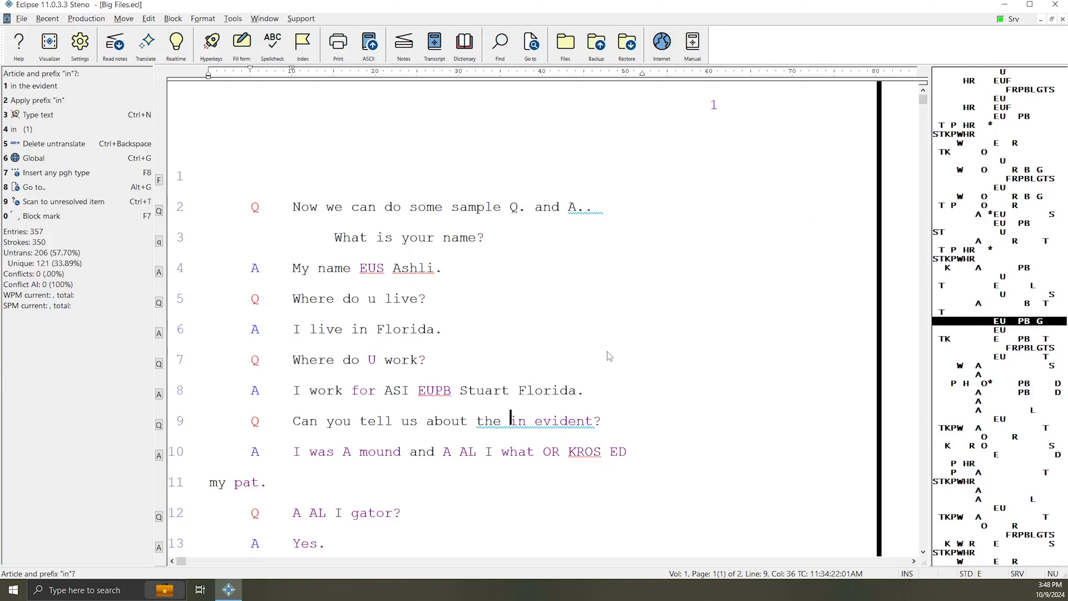
Define the strokes EUPBG EU TKEPBT on line 9 as "incident" in the main dictionary with Suggestions on.
key("ctrl+g")
type("inc")
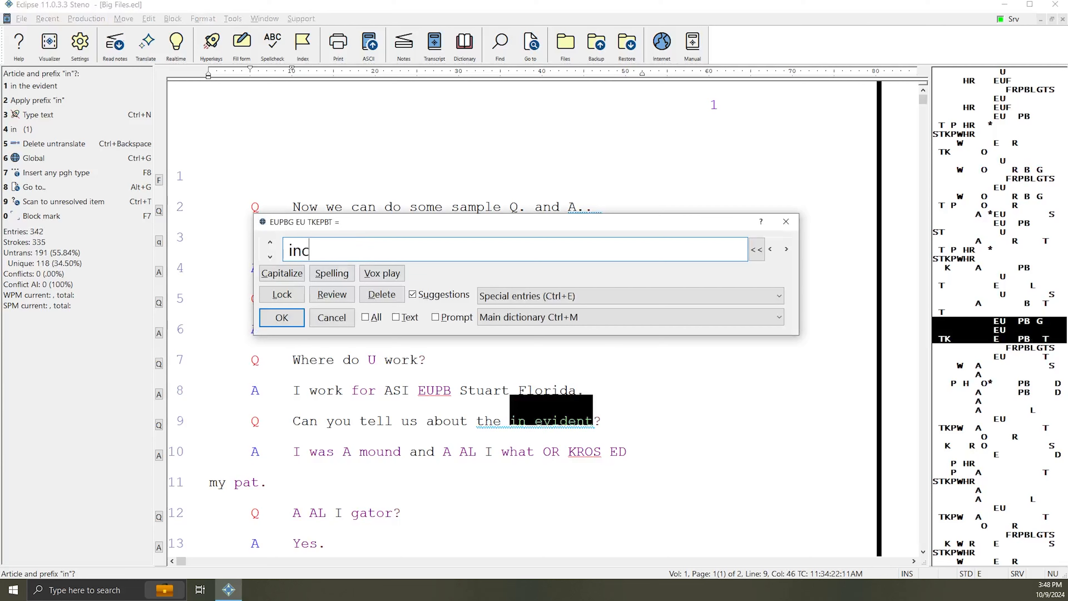
type("ident")
key("Return")
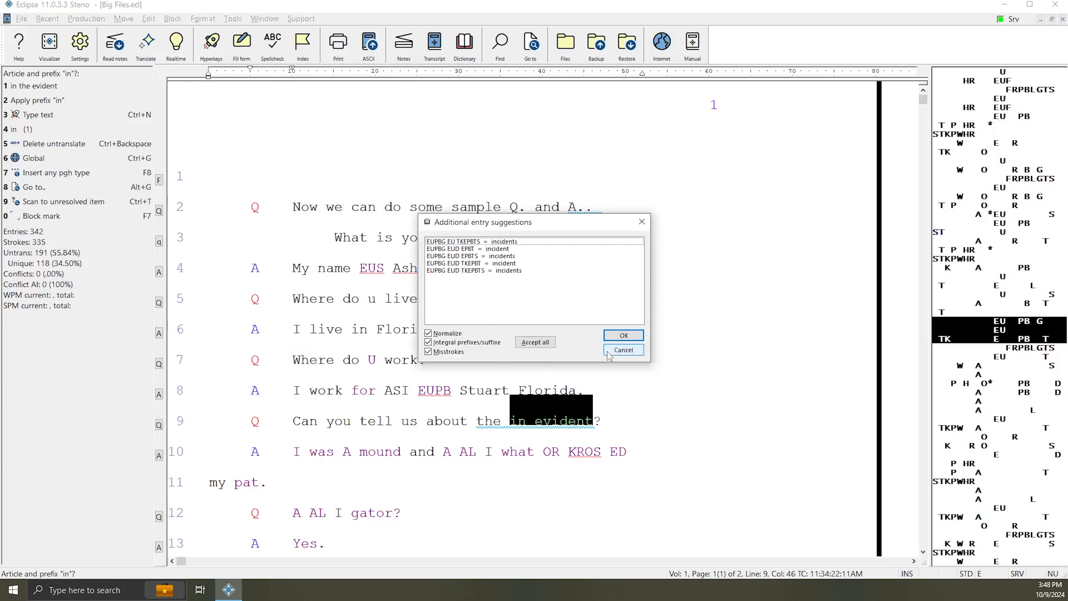
Compare the suggestions for "incident" with Normalize and Integral prefixes/suffixes each switched off, leaving both options on.
left_click(487, 345)
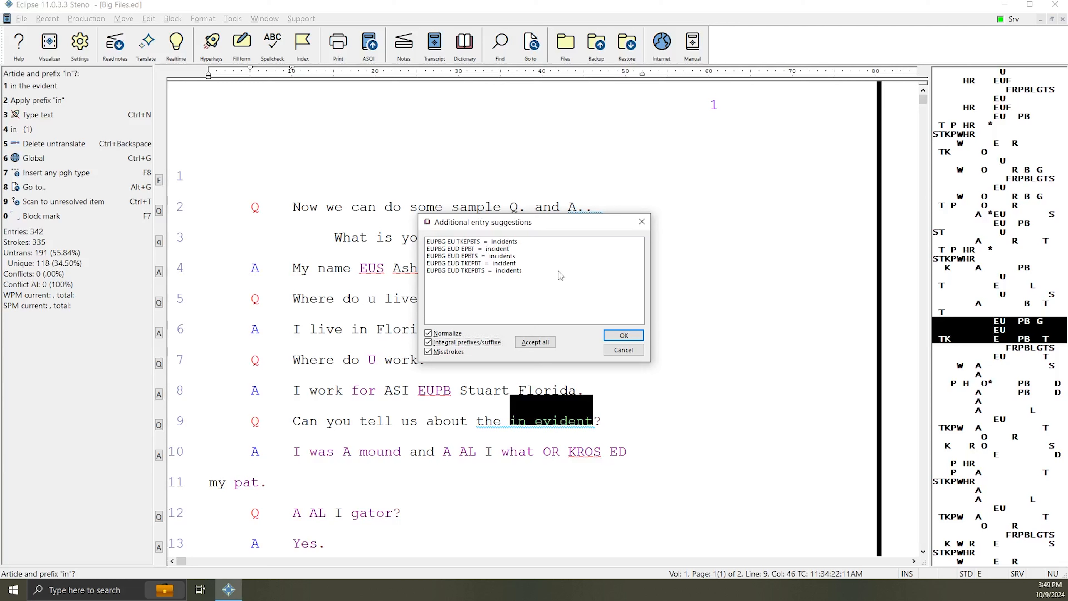
left_click(451, 336)
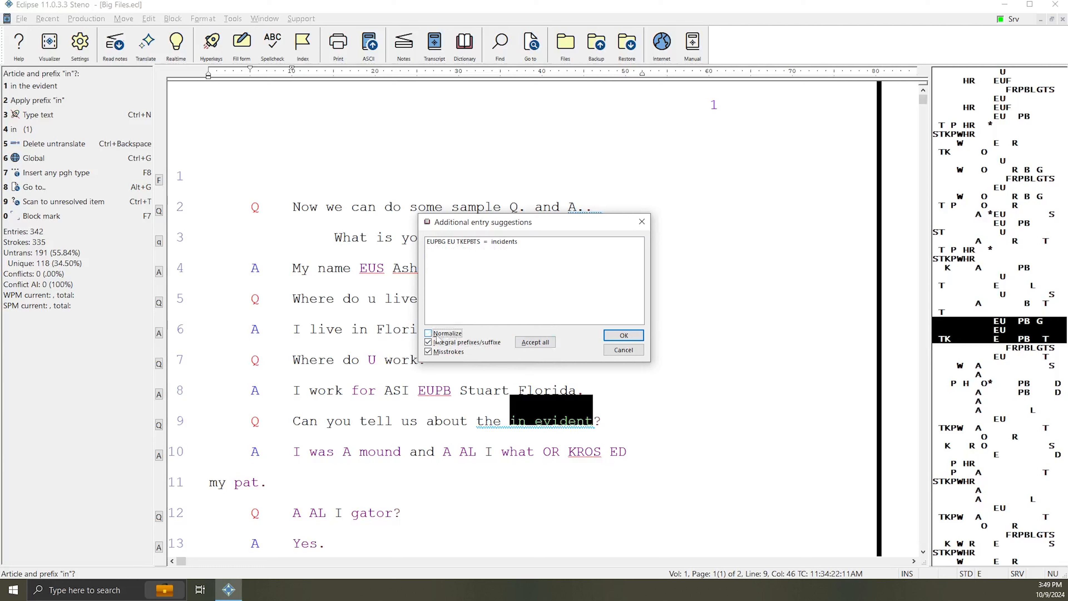
left_click(447, 337)
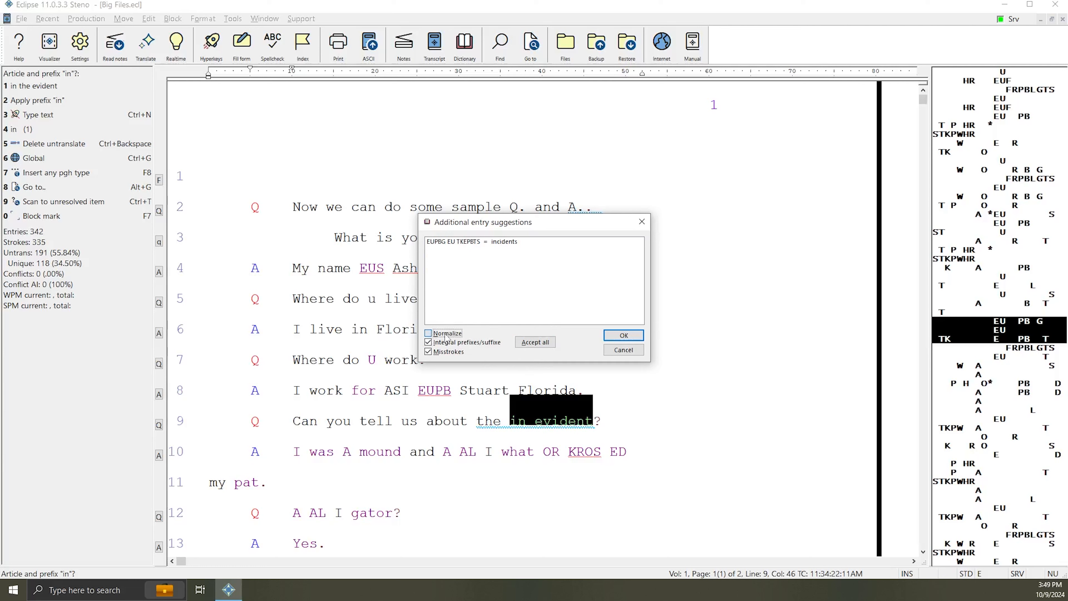
left_click(428, 344)
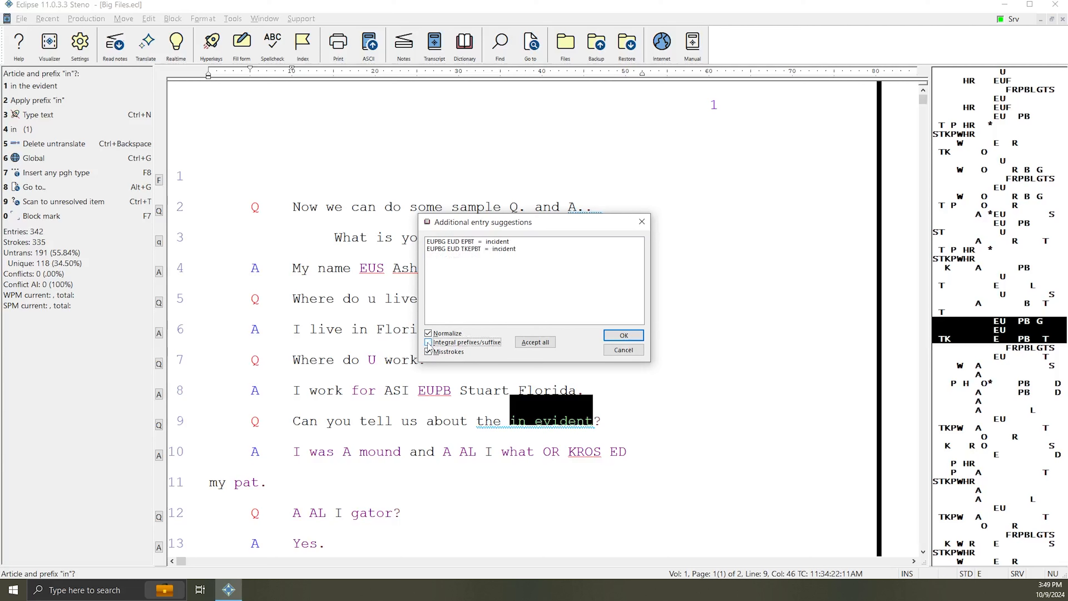
left_click(428, 342)
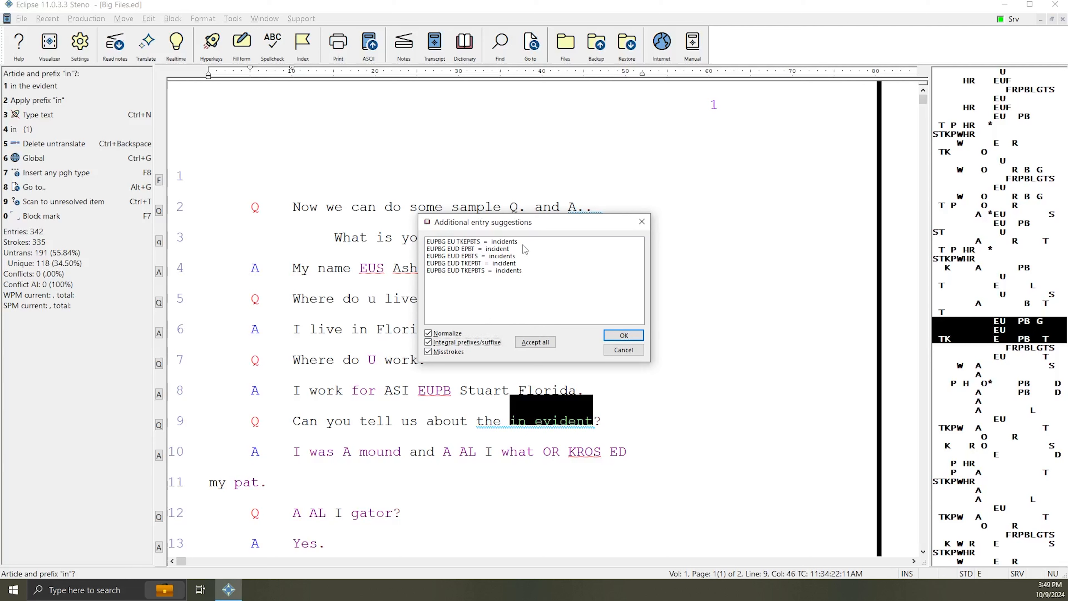
Accept only the suggested entries EUPBG EU TKEPBTS, EUPBG EUD EPBTS and EUPBG EUD TKEPBT for "incident".
left_click(514, 242)
left_click(510, 263, "ctrl")
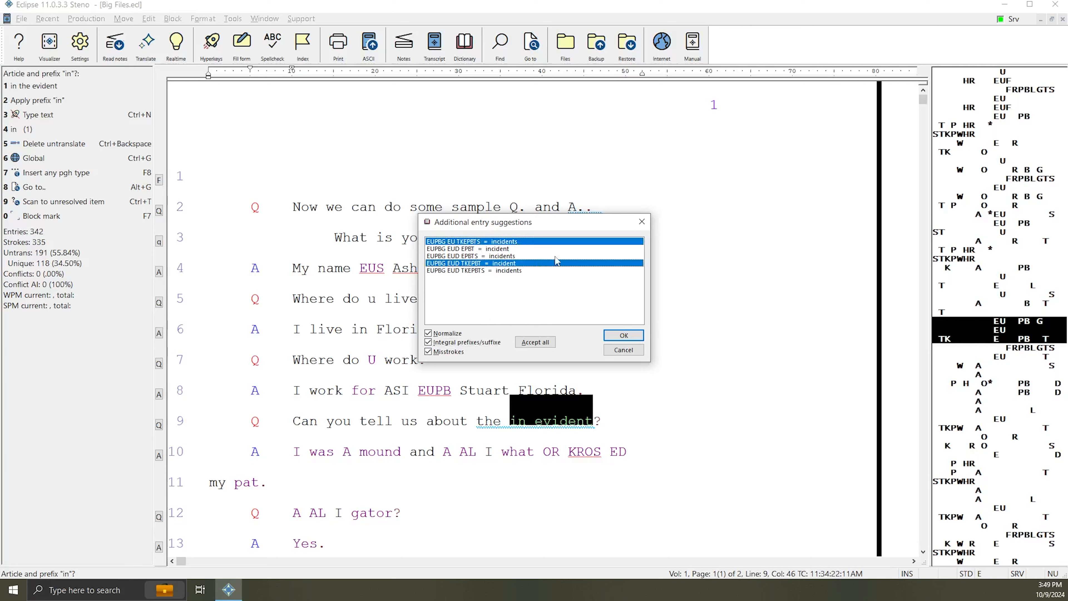
left_click(517, 256, "ctrl")
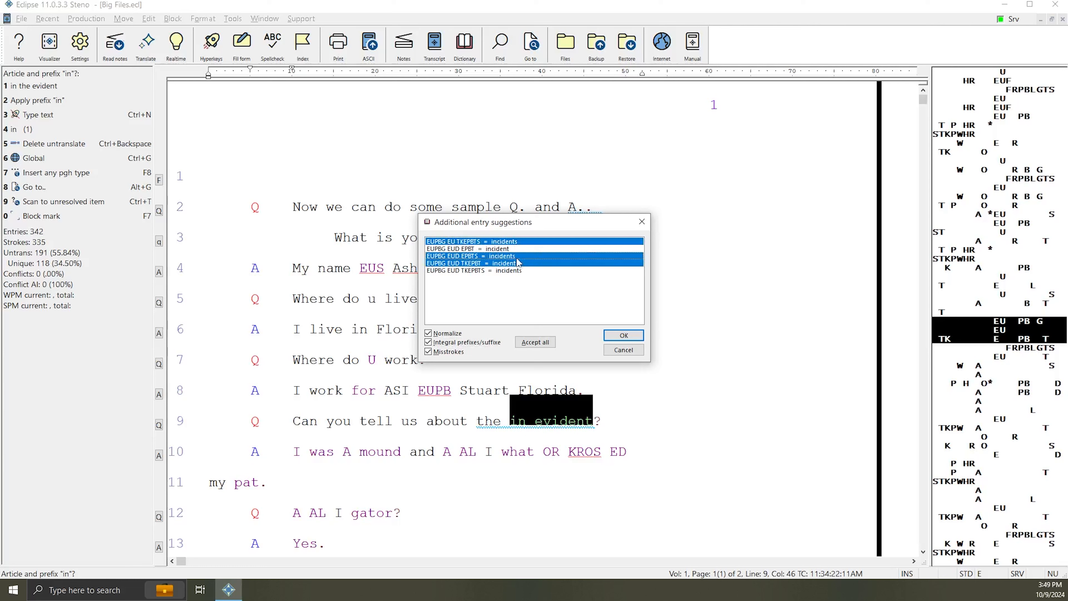
left_click(623, 335)
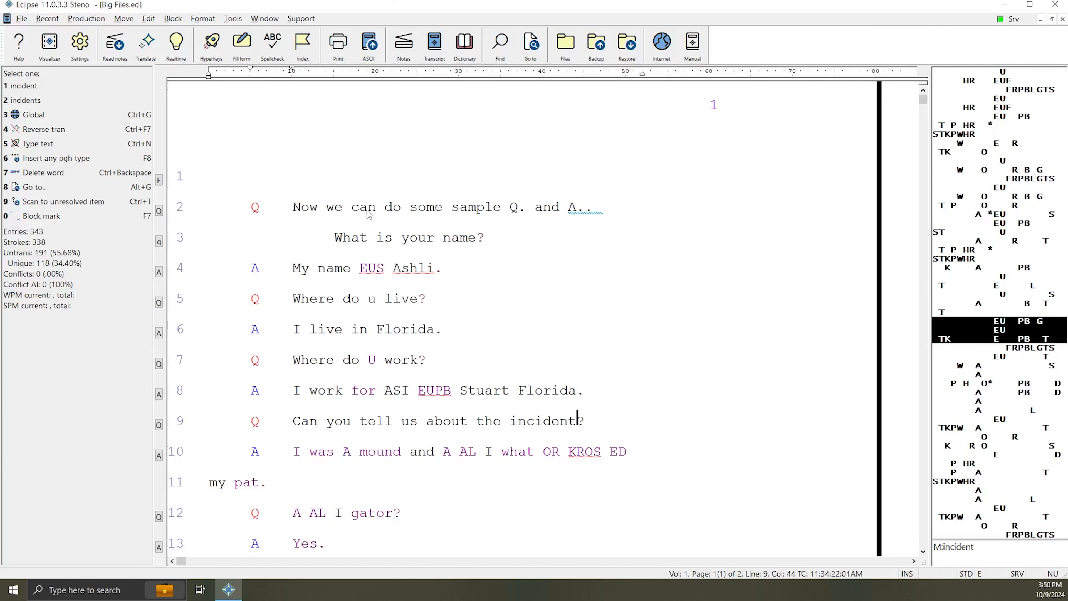
Define TPHR* on line 8 again as "Florida" with Suggestions on and close the additional entry suggestions.
left_click(521, 394)
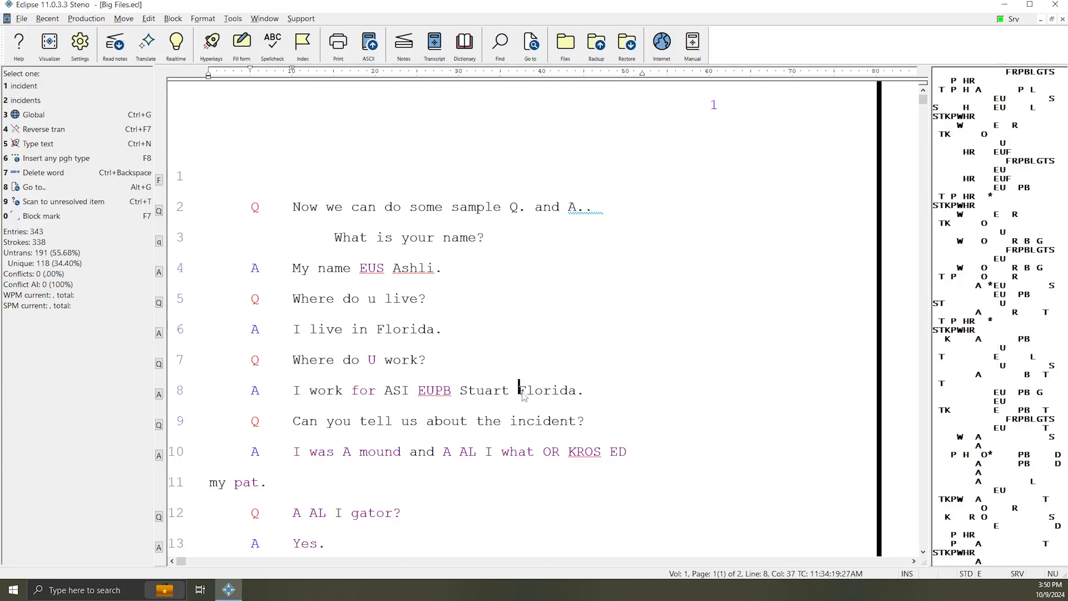
key("ctrl+g")
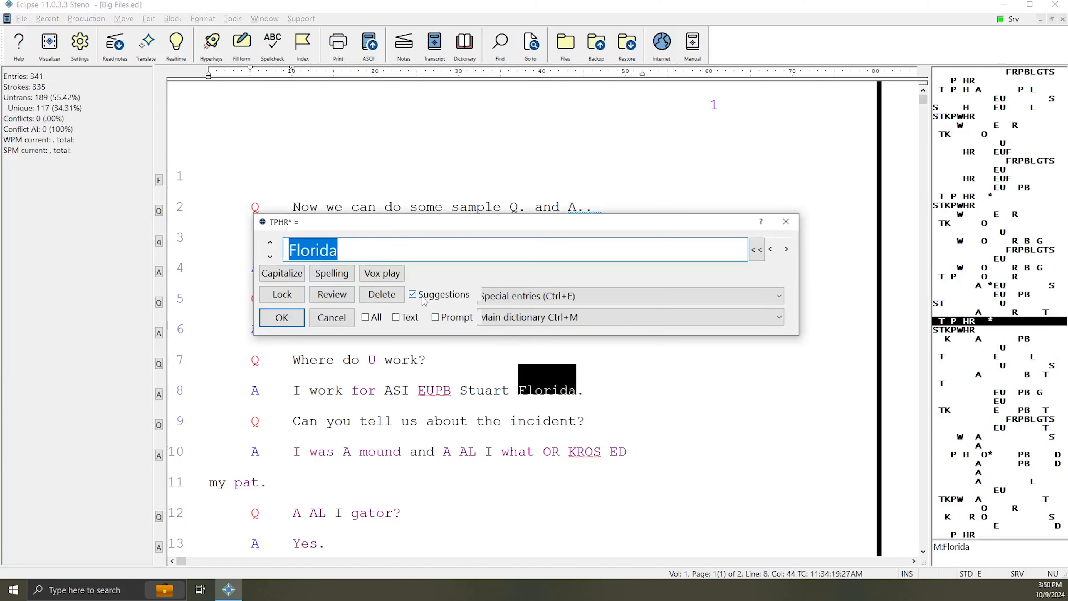
left_click(293, 320)
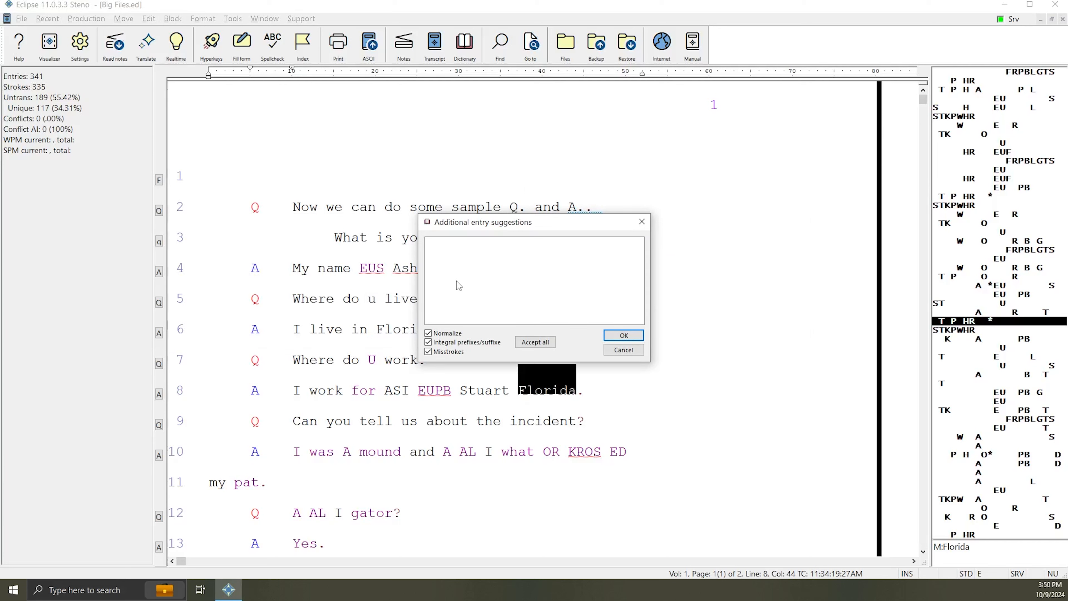
left_click(625, 349)
Define TPHR* on line 8 as "Florida" and T on line 9 as "the" again with Suggestions off.
left_click(521, 393)
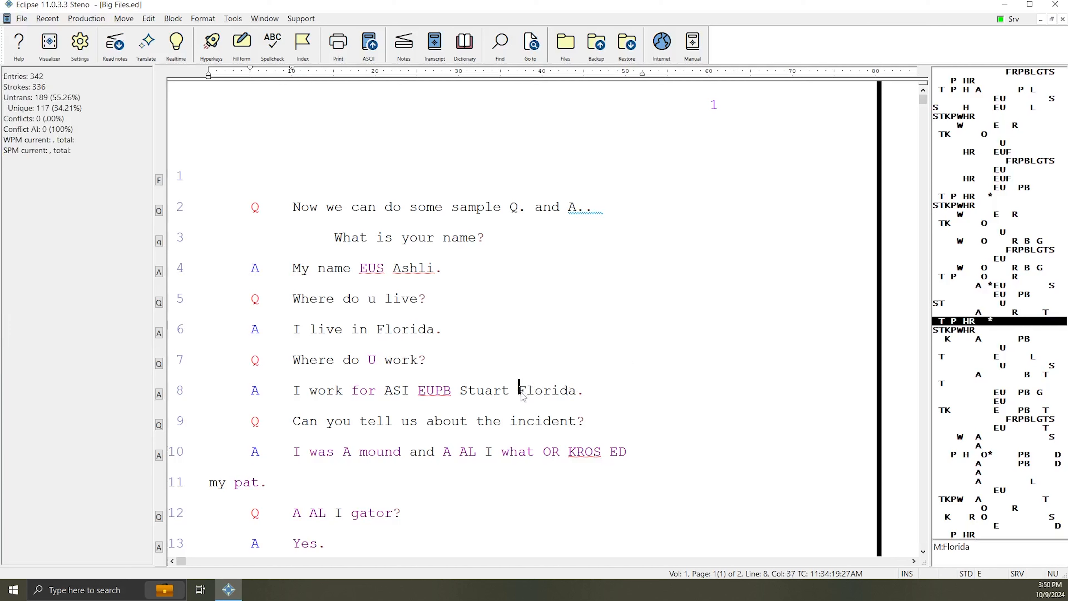
double_click(522, 392)
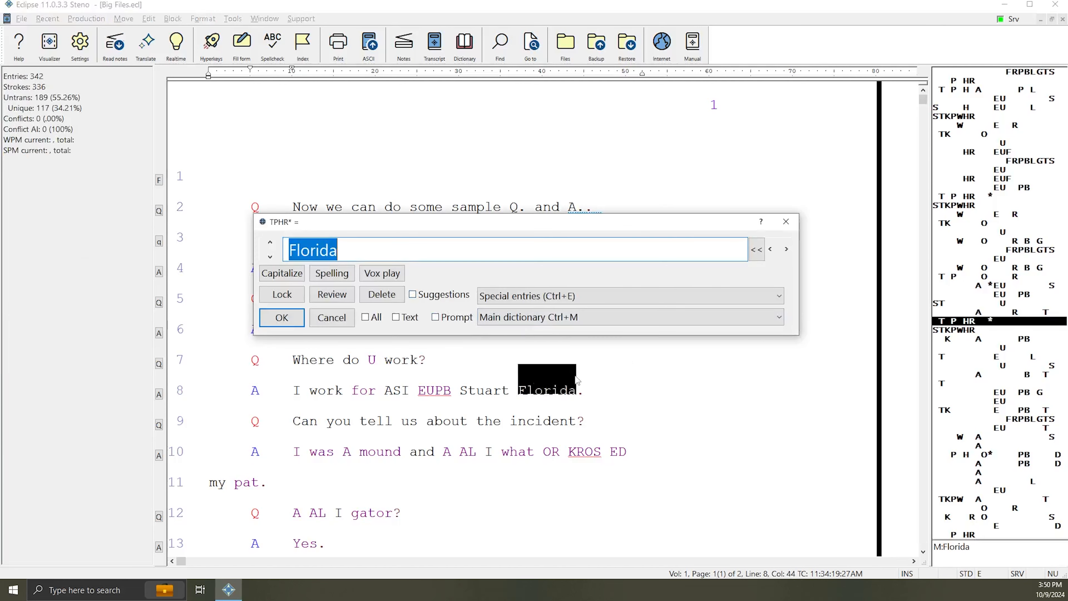
left_click(282, 318)
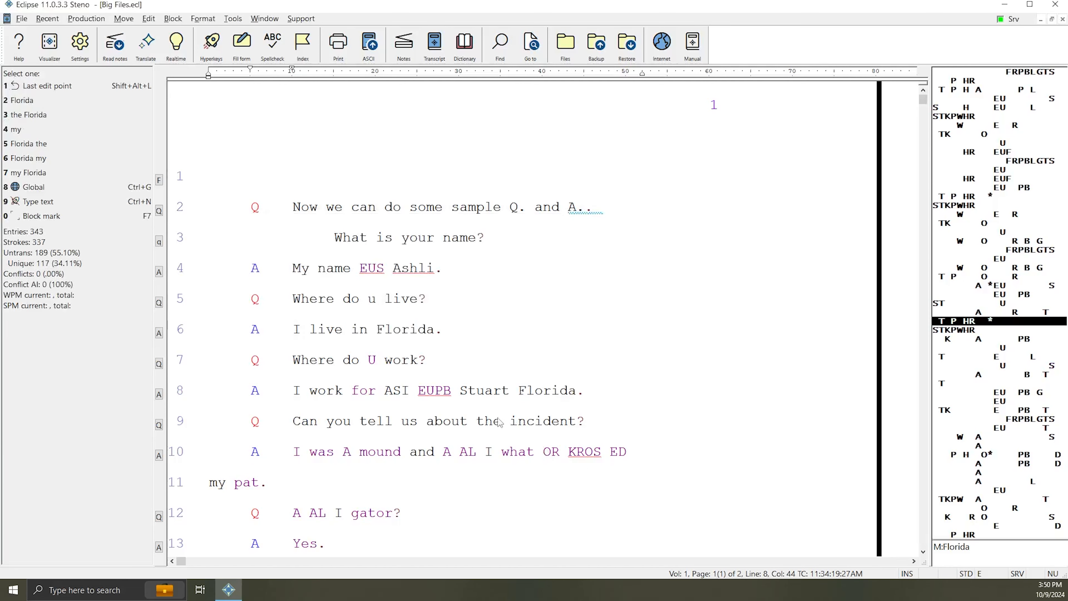
double_click(488, 421)
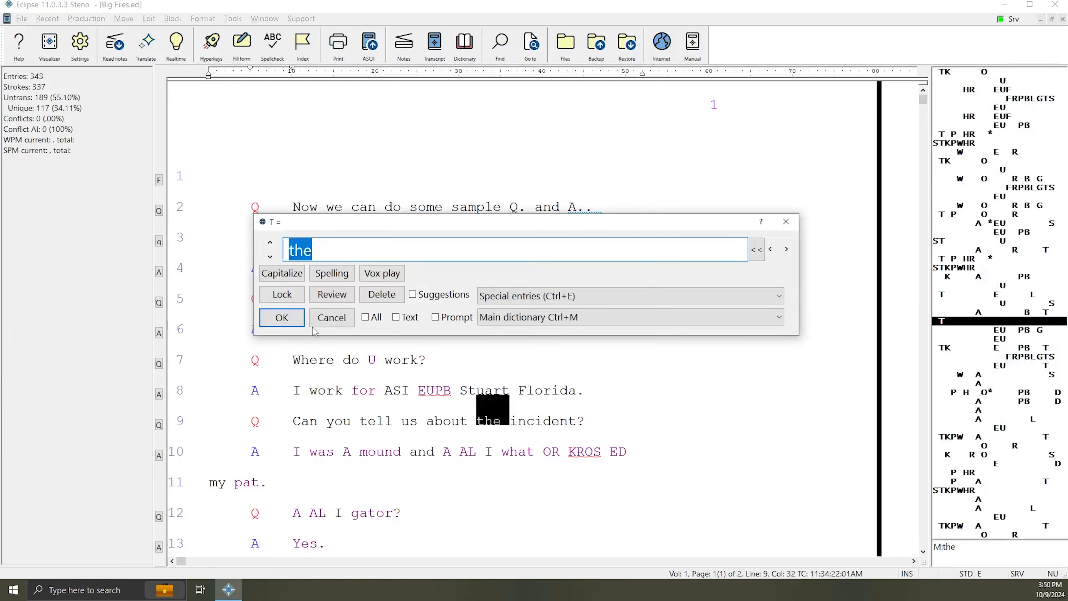
key("Return")
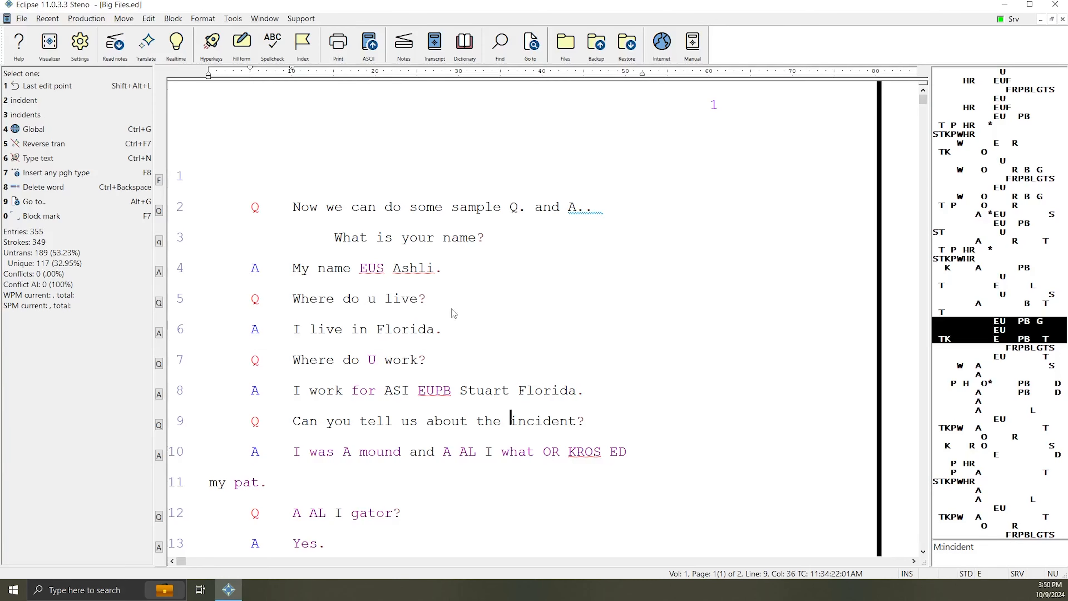